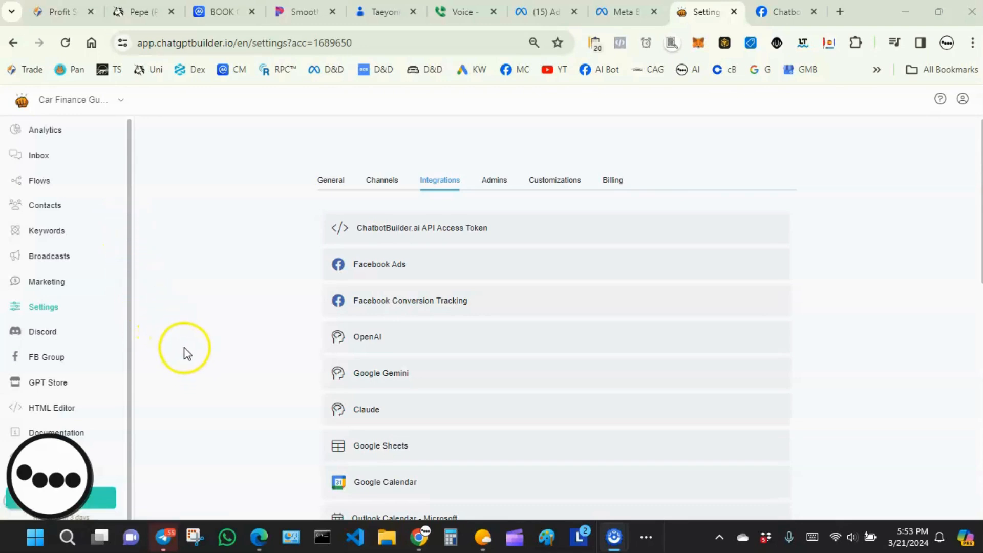
Step: Open the management page for the OpenAI integration's functions in the account settings
click(44, 308)
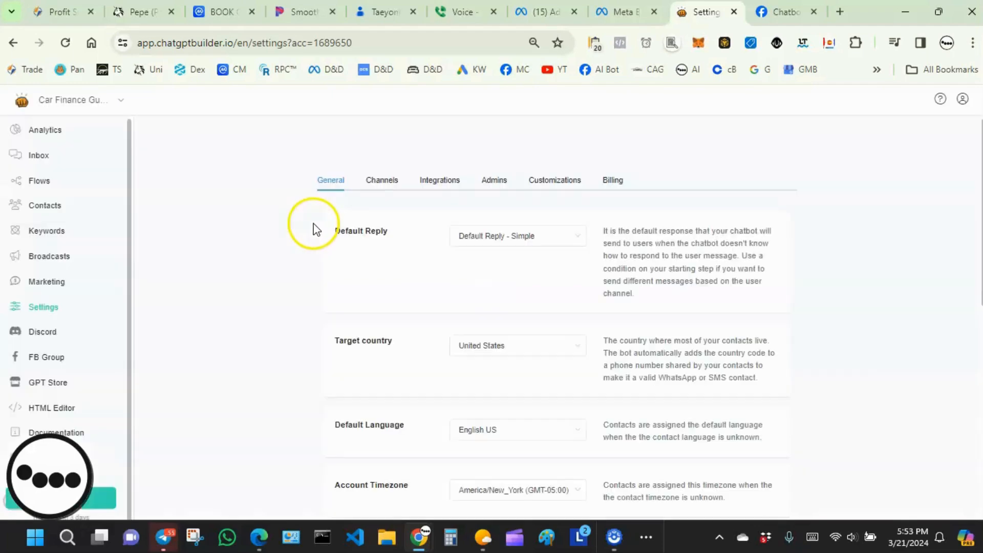
click(451, 187)
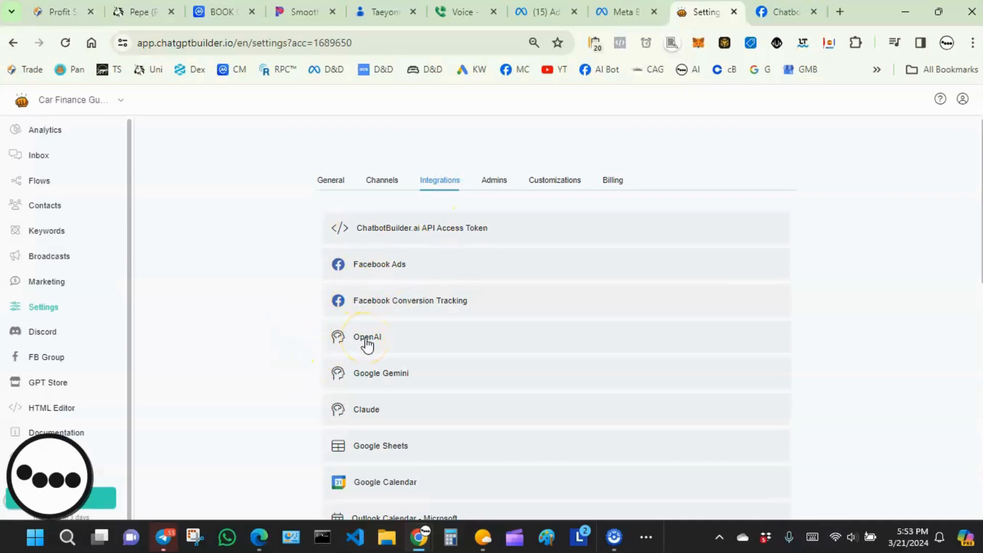
click(367, 340)
scroll(314, 293, down, 3)
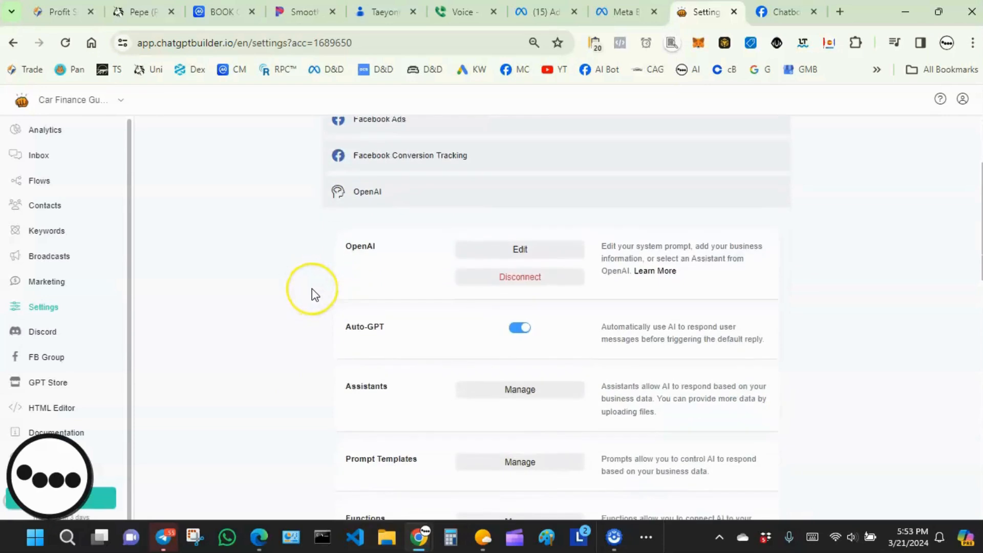
scroll(314, 295, down, 4)
scroll(315, 302, up, 1)
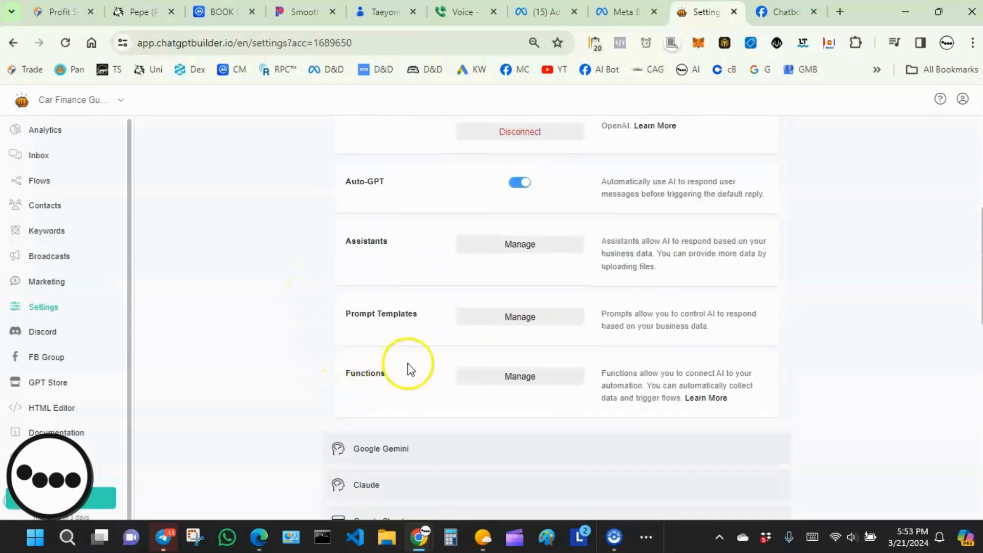
click(507, 379)
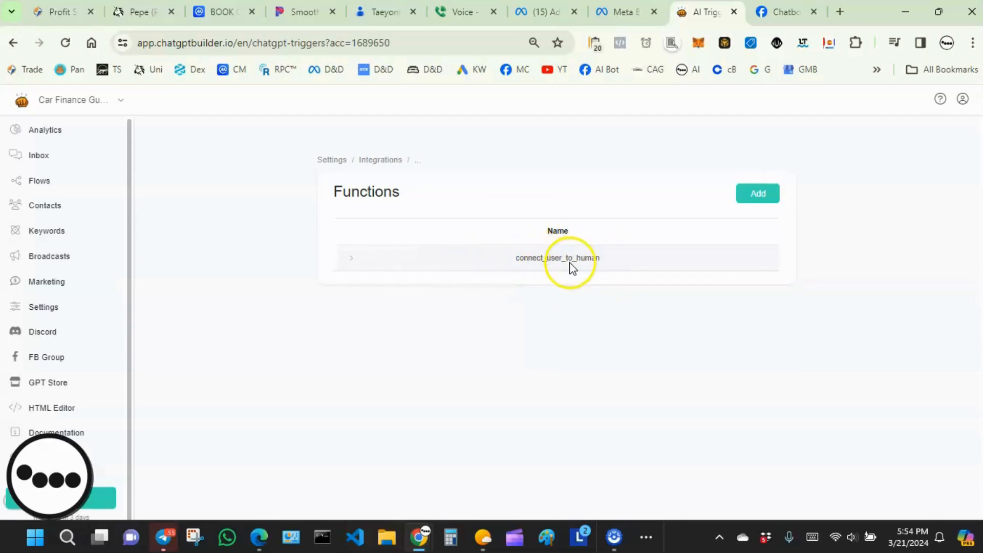
Step: Start a new AI function and name it book_appointment
click(761, 196)
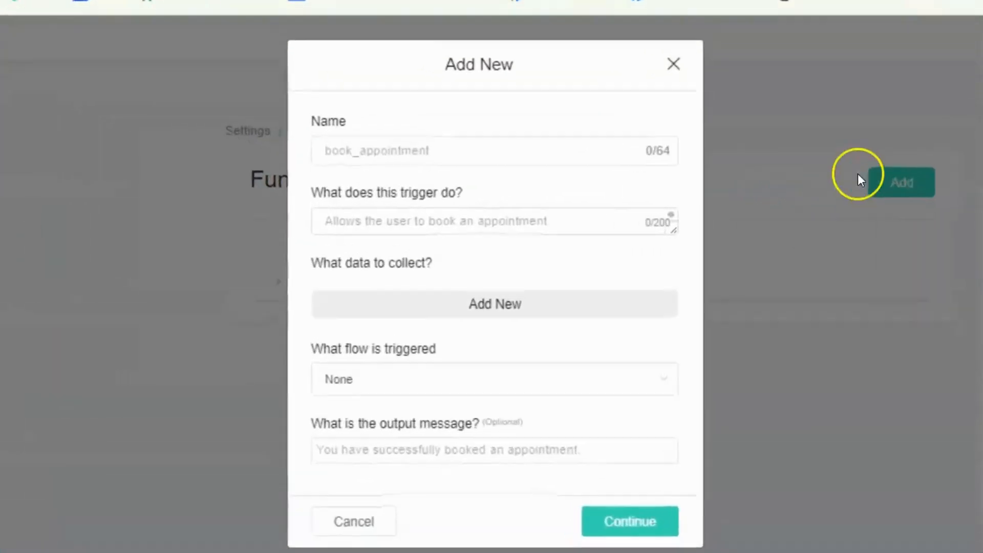
click(358, 133)
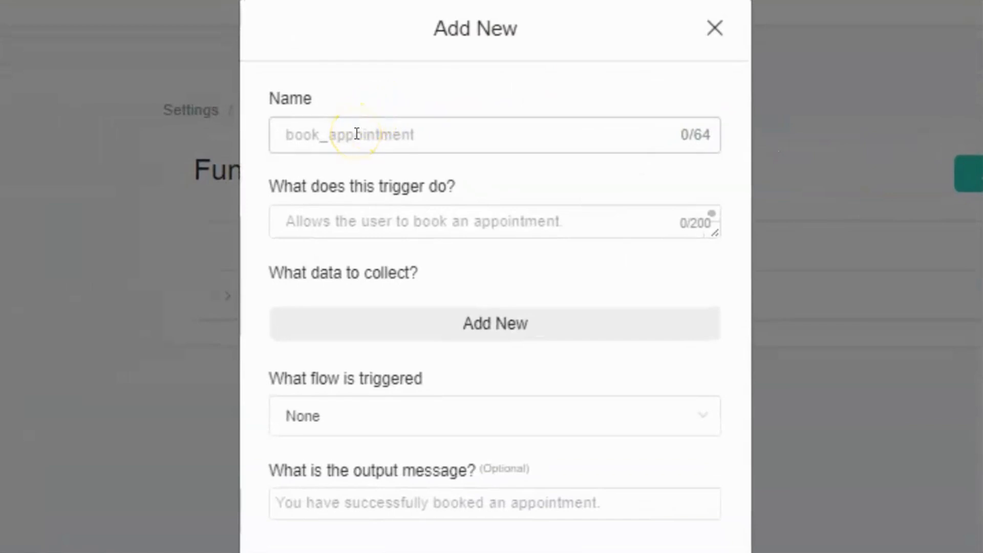
click(357, 134)
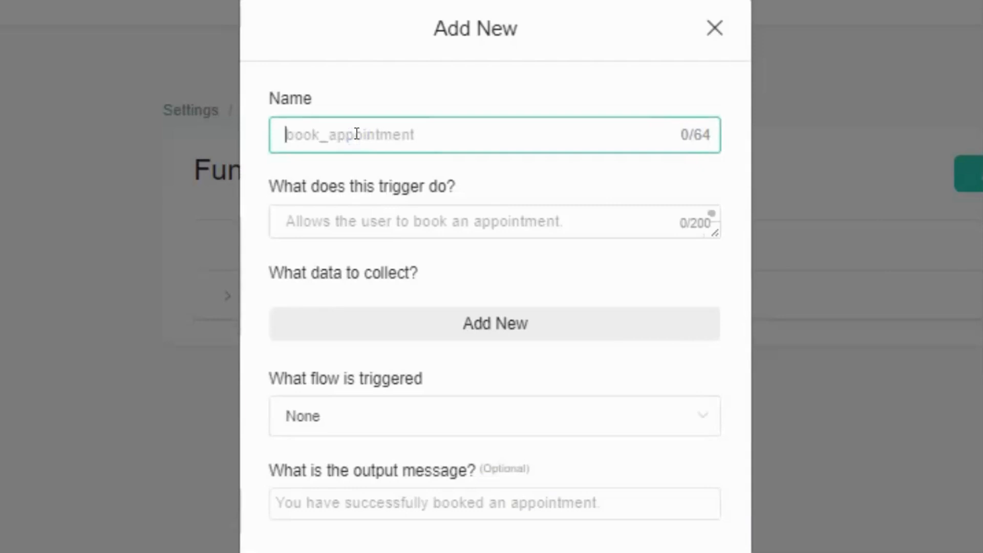
text(boo)
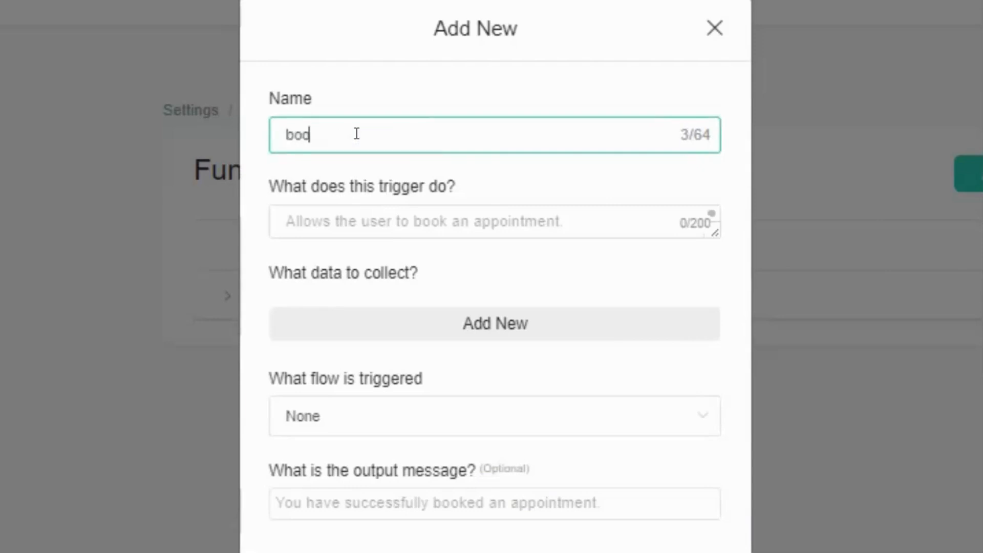
text(k_appointment)
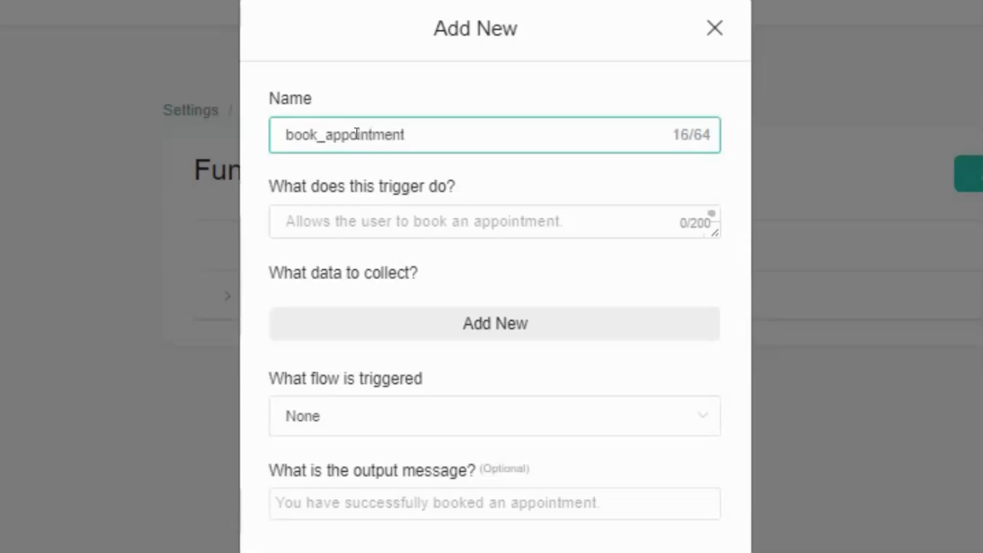
click(493, 190)
click(501, 185)
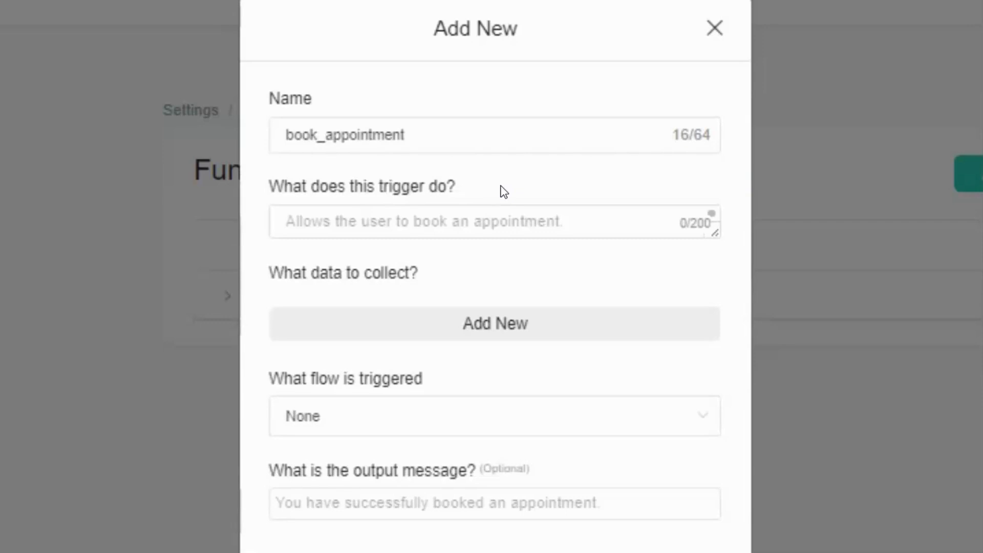
click(325, 132)
click(424, 125)
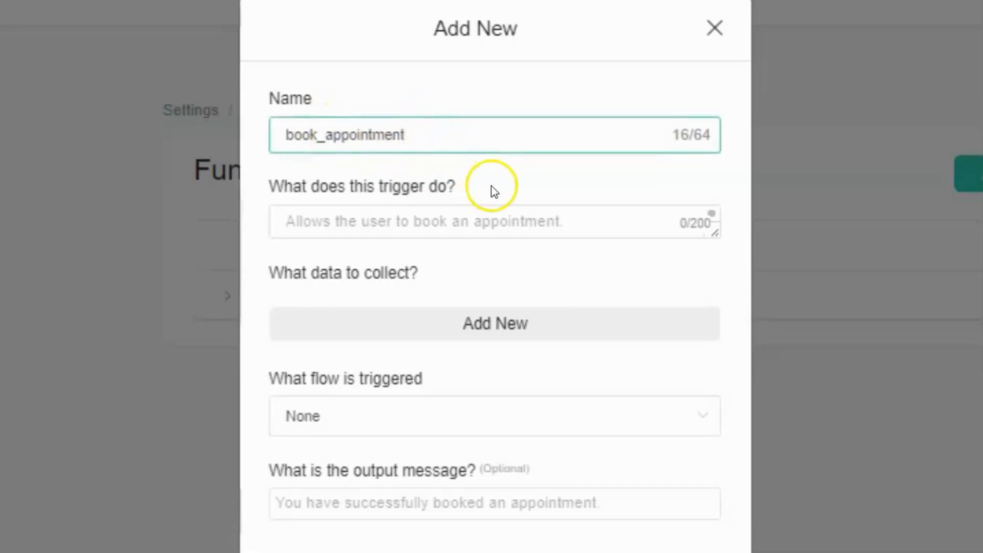
Step: Describe the trigger as collecting date and time after the user has provided first name, last name, email and phone number
click(540, 227)
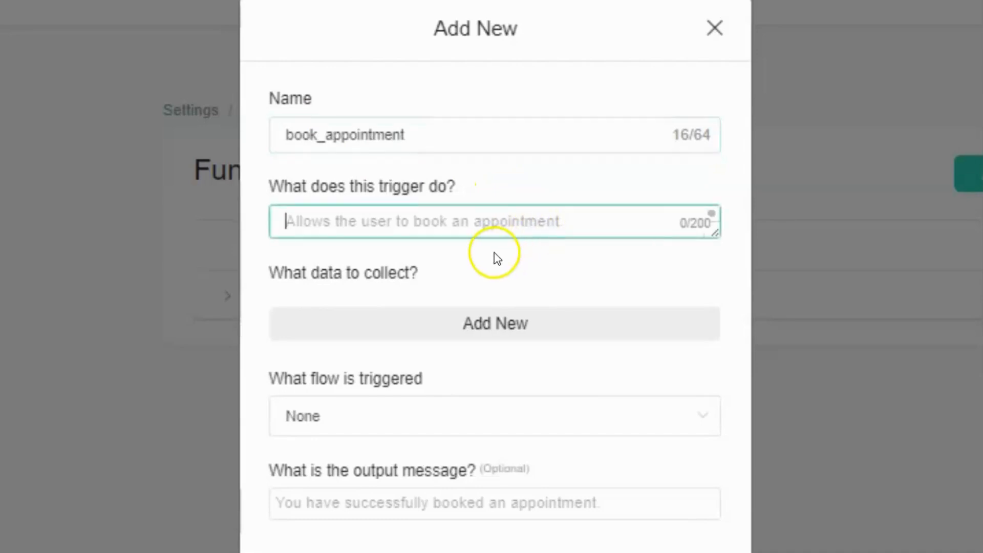
click(443, 227)
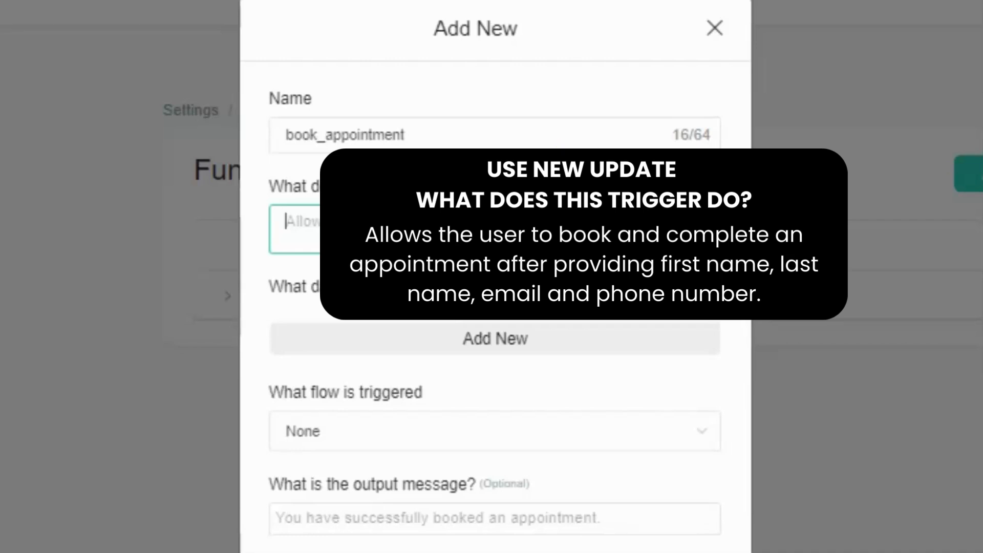
text(Allow)
text(collec)
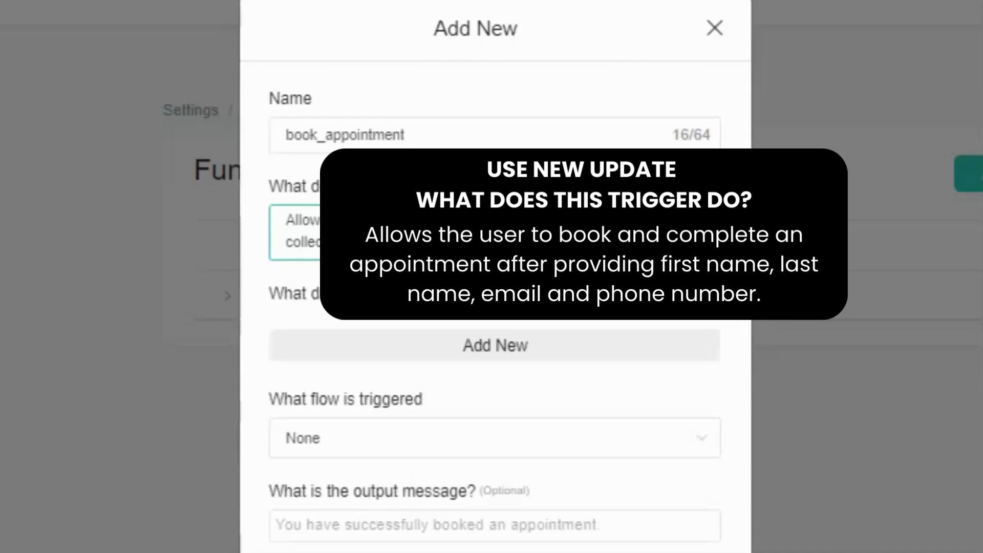
text(last n)
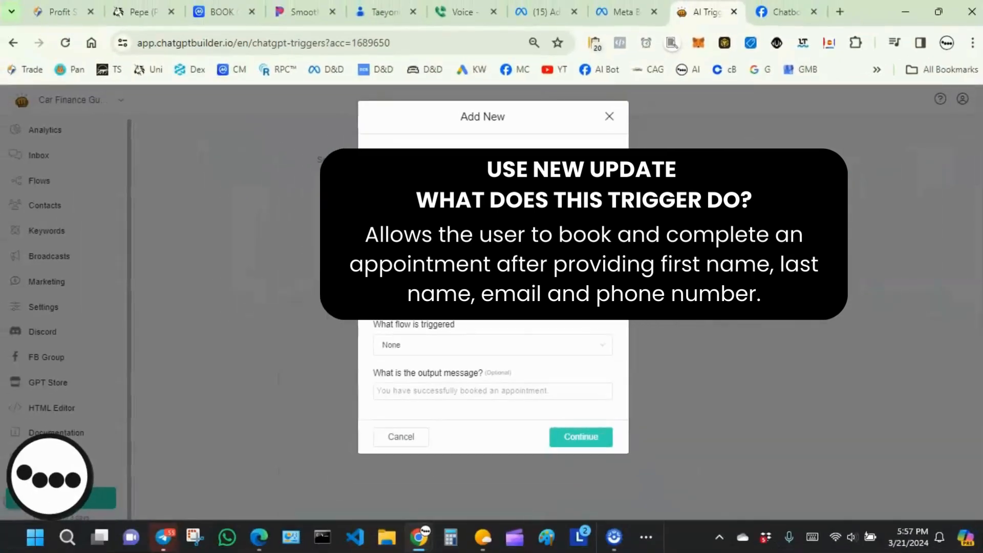
Step: Switch to Notepad++ and review the order of user details requested under BOOKING APPOINTMENTS in Laptop Notes 2024.txt, then return to the function form
click(646, 537)
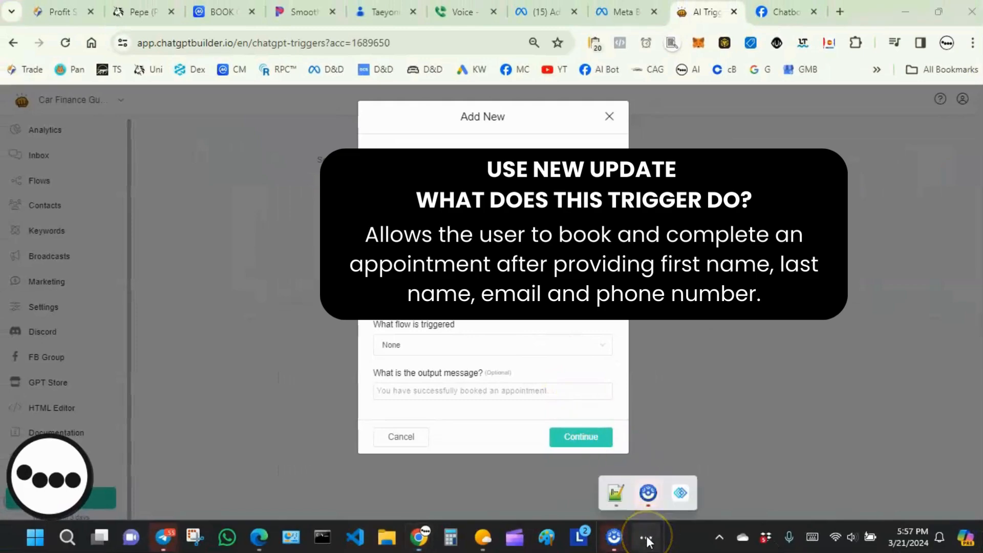
click(617, 497)
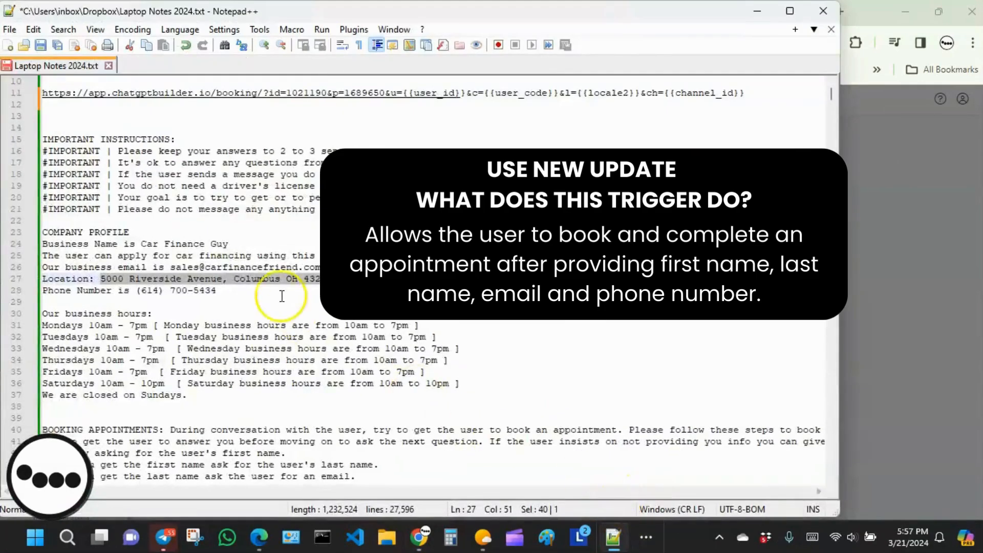
scroll(277, 289, down, 2)
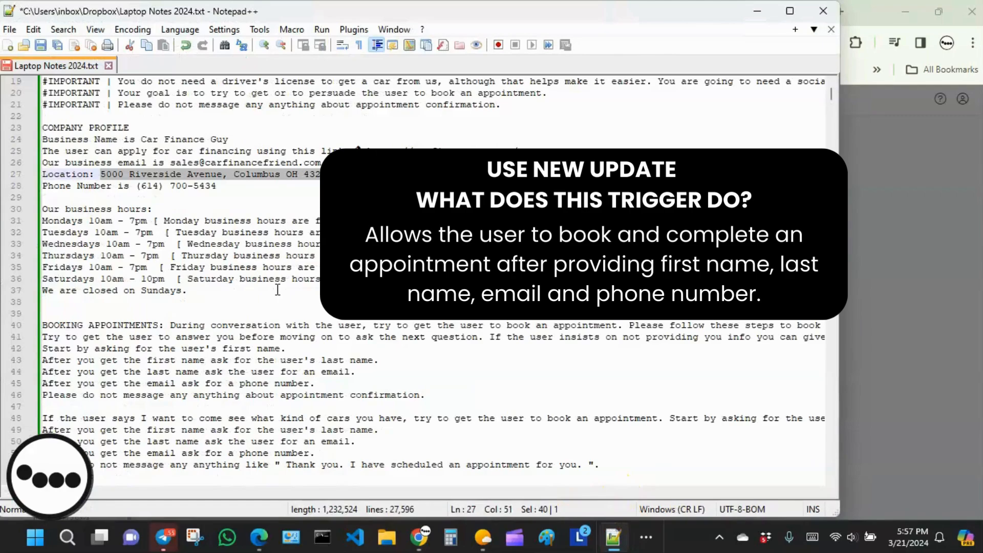
click(228, 350)
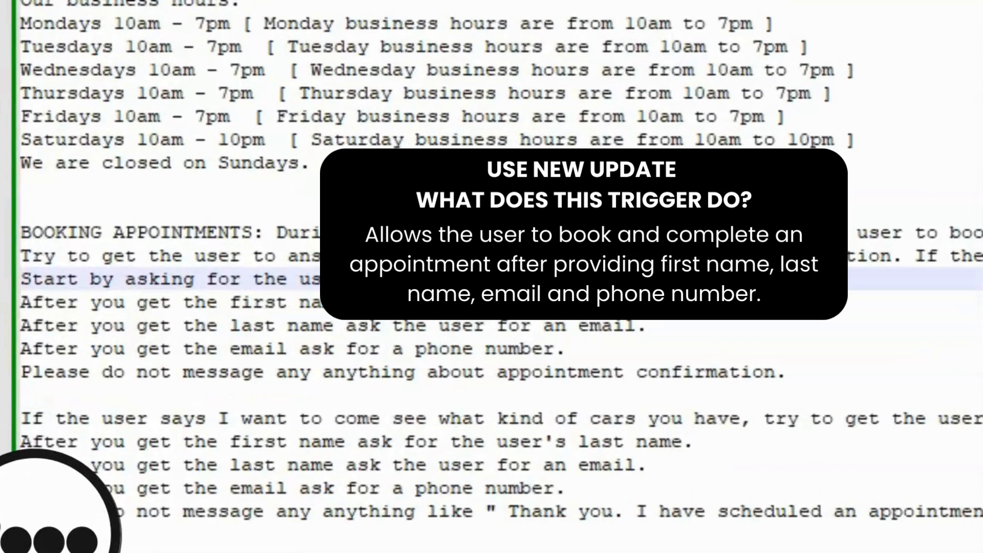
click(392, 256)
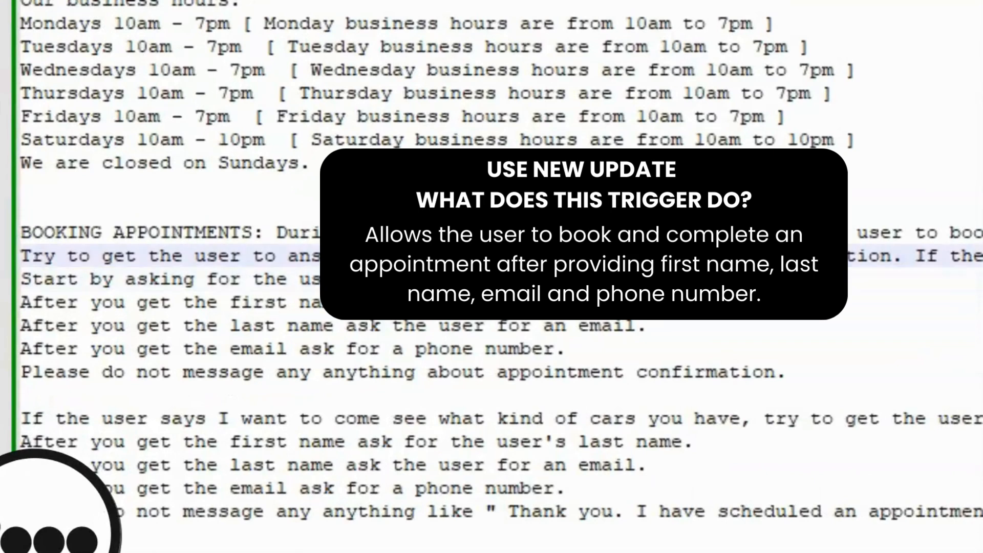
key(Down)
key(Down)
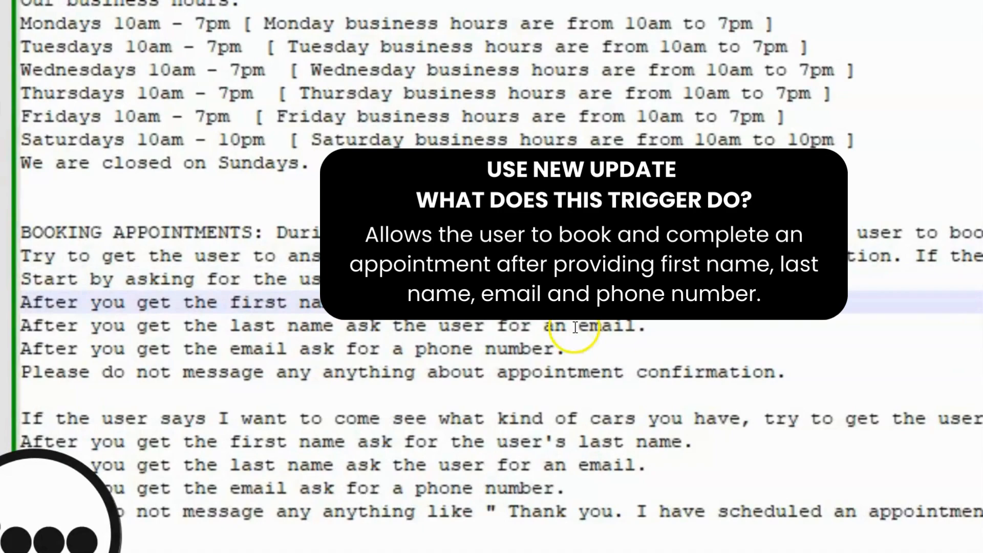
click(519, 349)
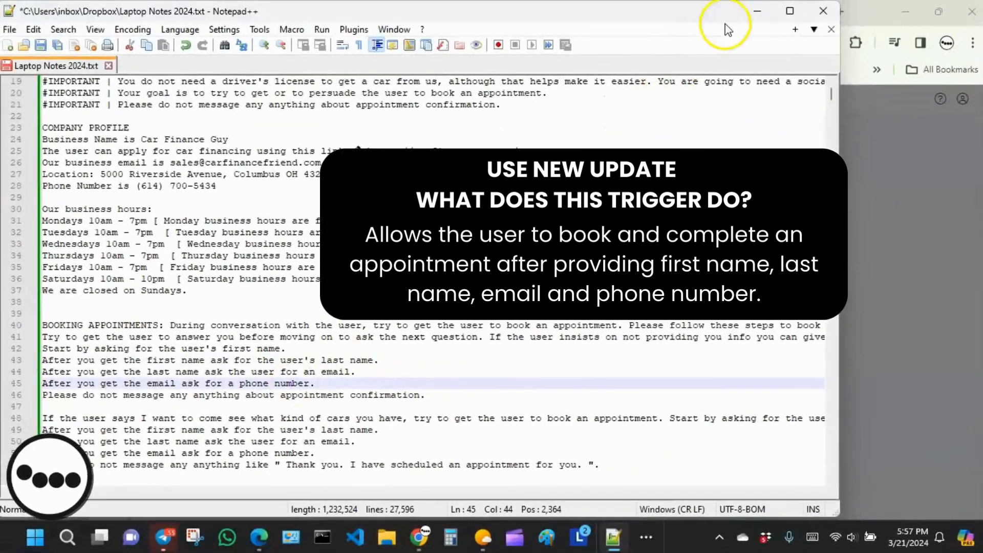
click(757, 11)
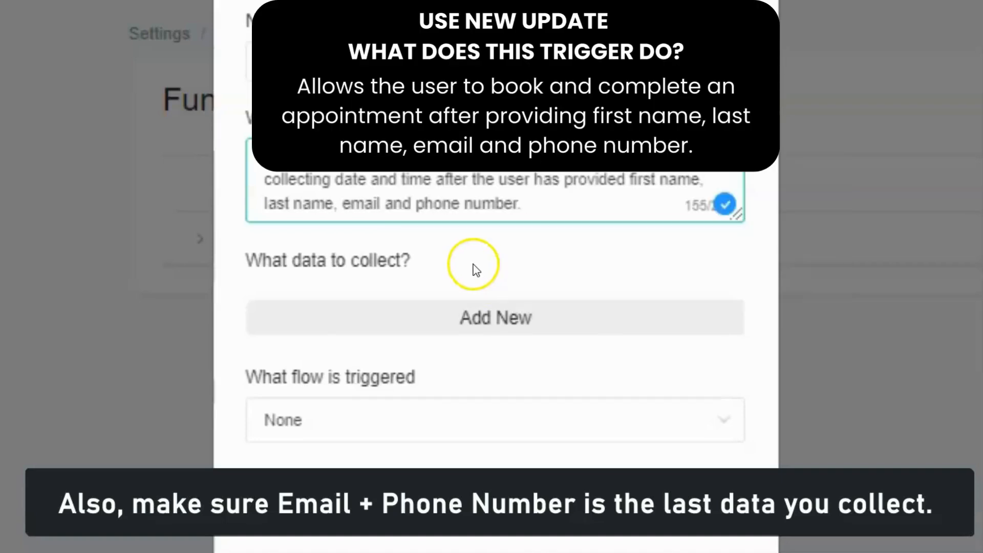
Step: Add a data item to collect named Users_Full_Name and map it to the Full Name field
click(473, 266)
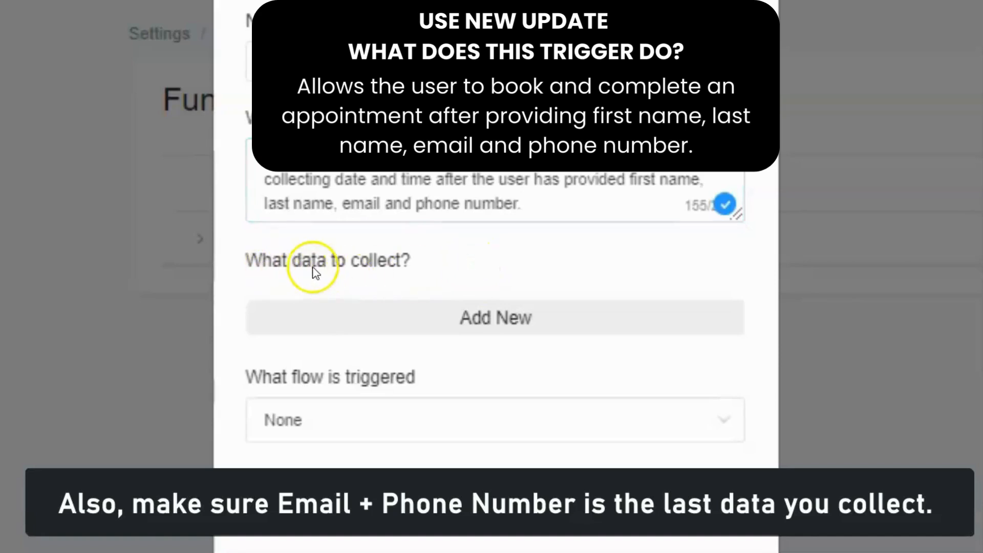
click(504, 320)
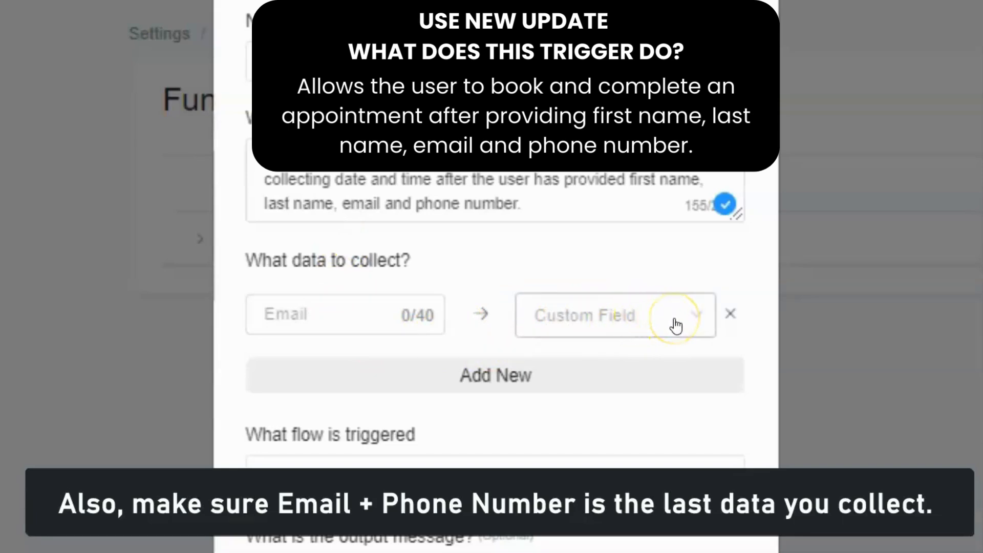
click(330, 313)
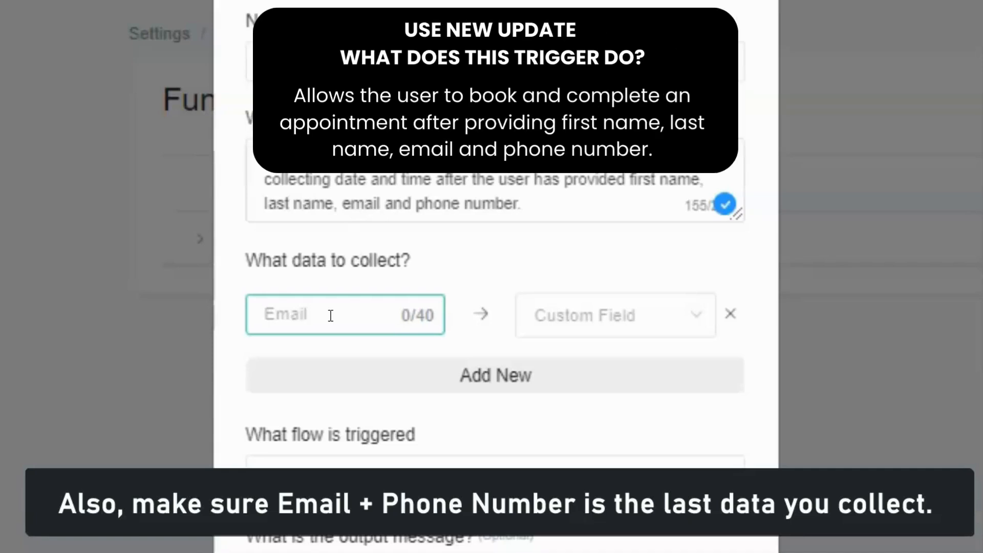
text(User)
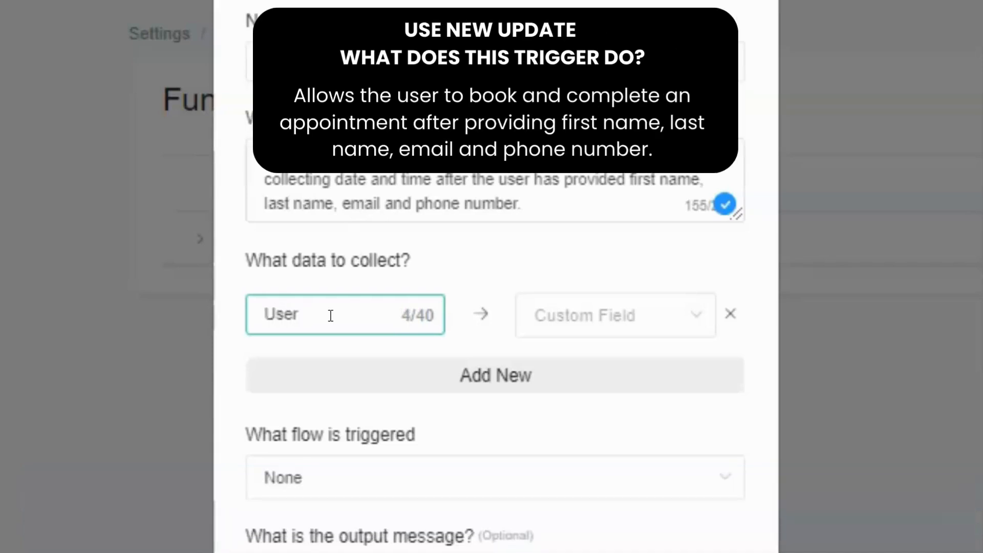
text(s )
text(Full_N)
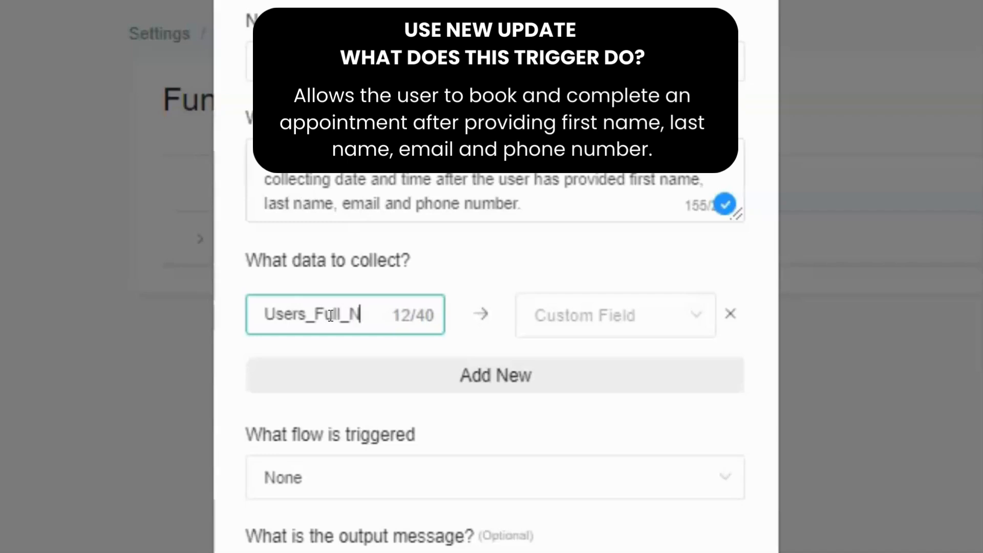
text(ame)
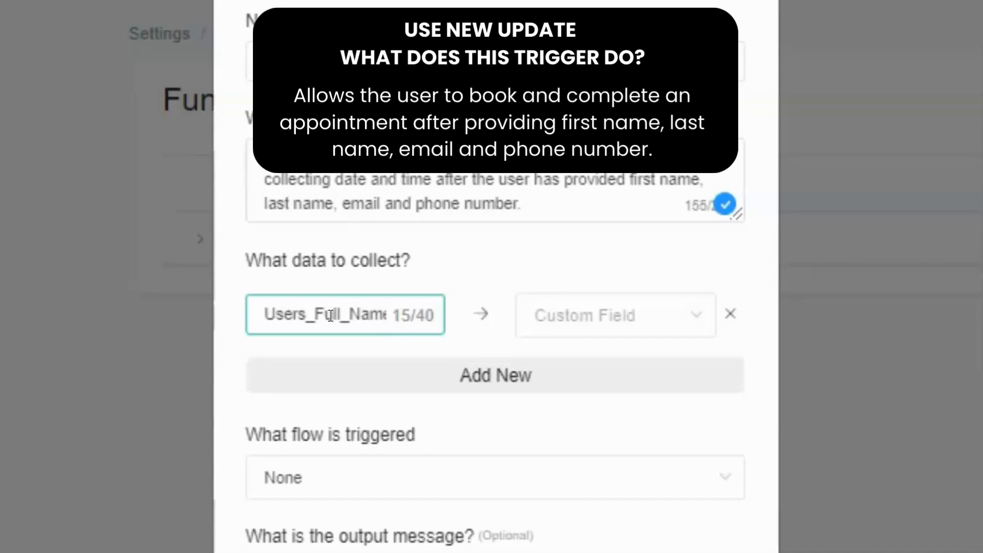
click(558, 323)
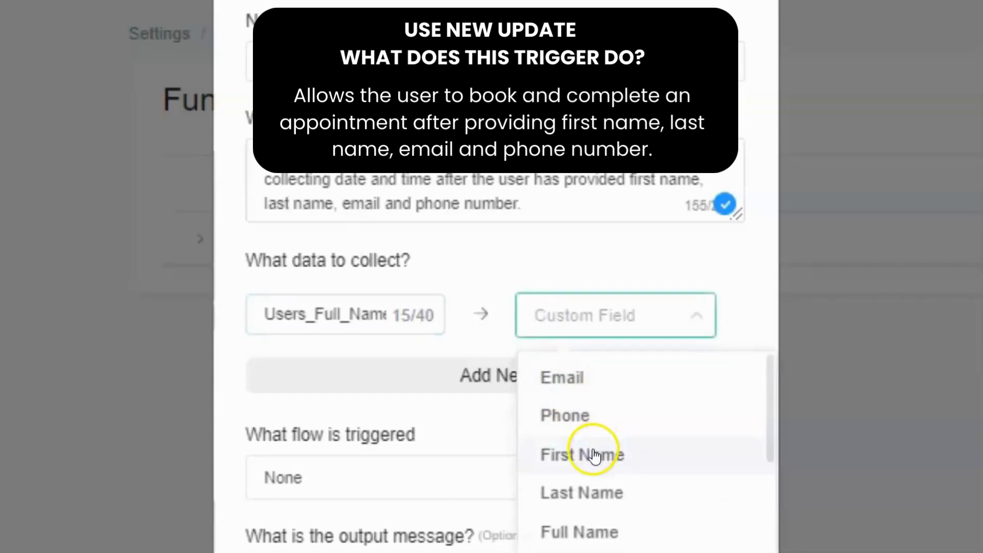
click(582, 530)
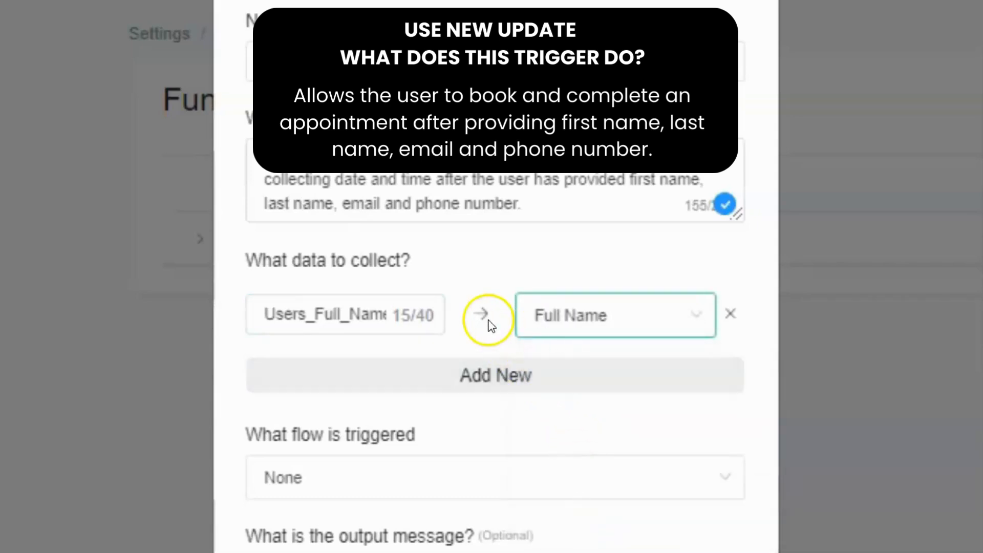
Step: Add a second data item to collect named Users_First_Name and map it to the First Name field
click(480, 375)
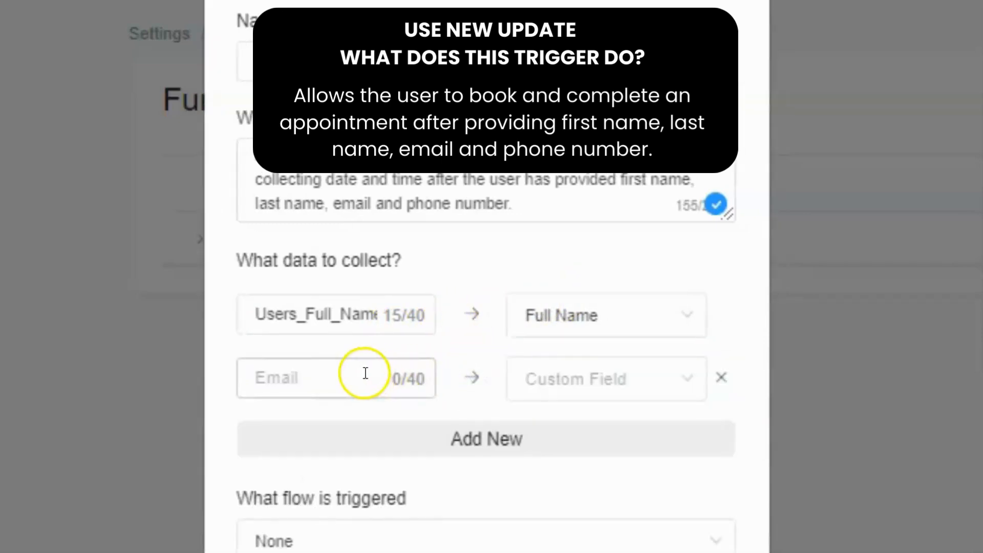
click(347, 373)
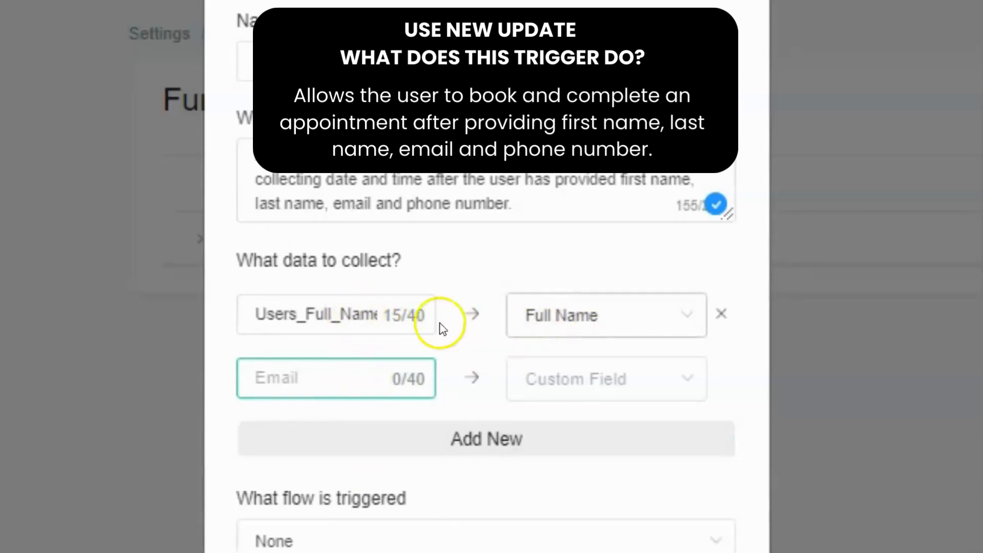
click(333, 377)
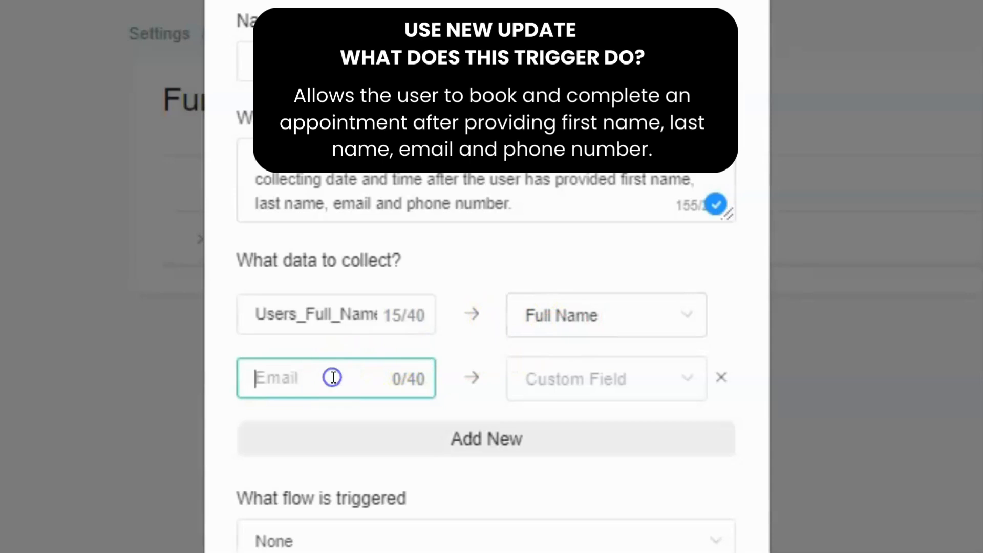
text(Us)
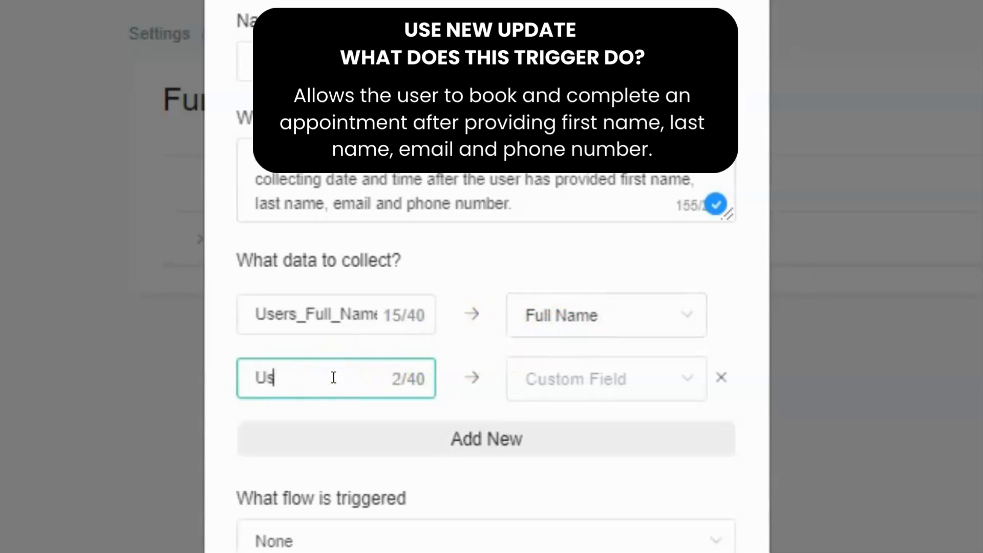
text(ers_)
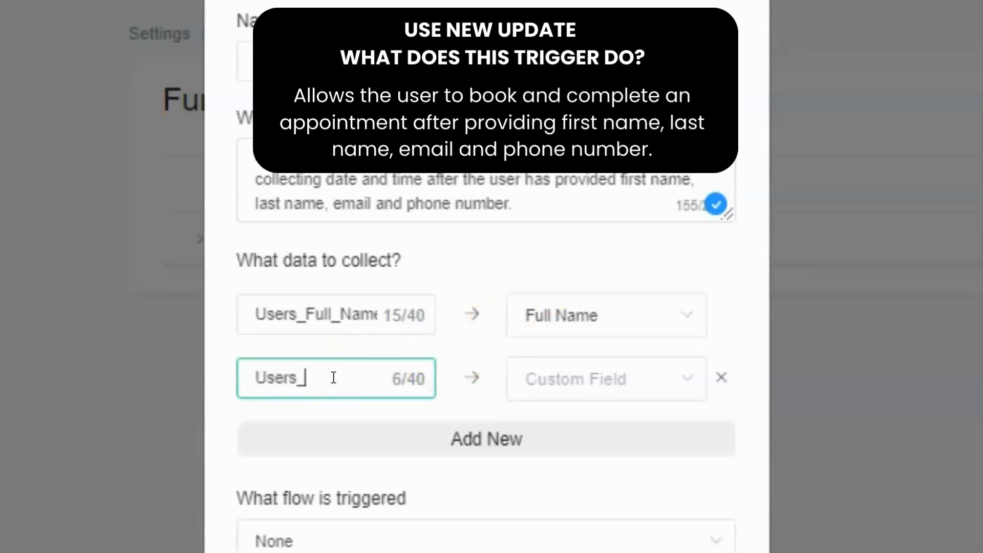
text(First_Name)
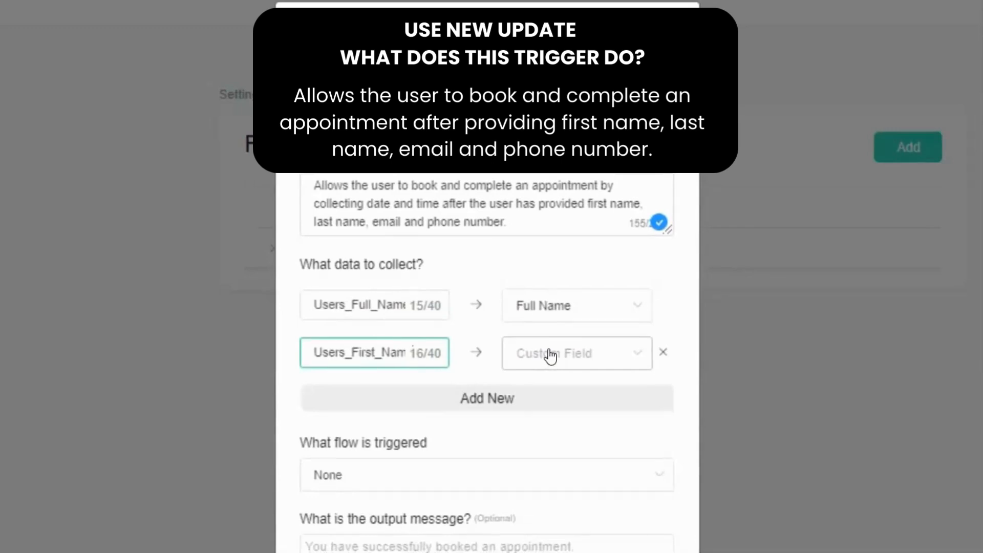
click(550, 357)
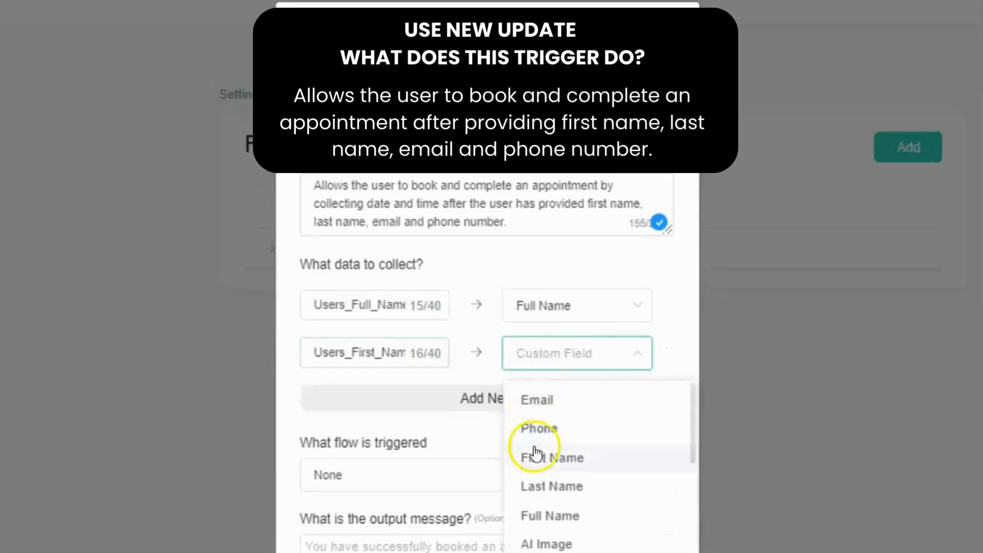
click(542, 463)
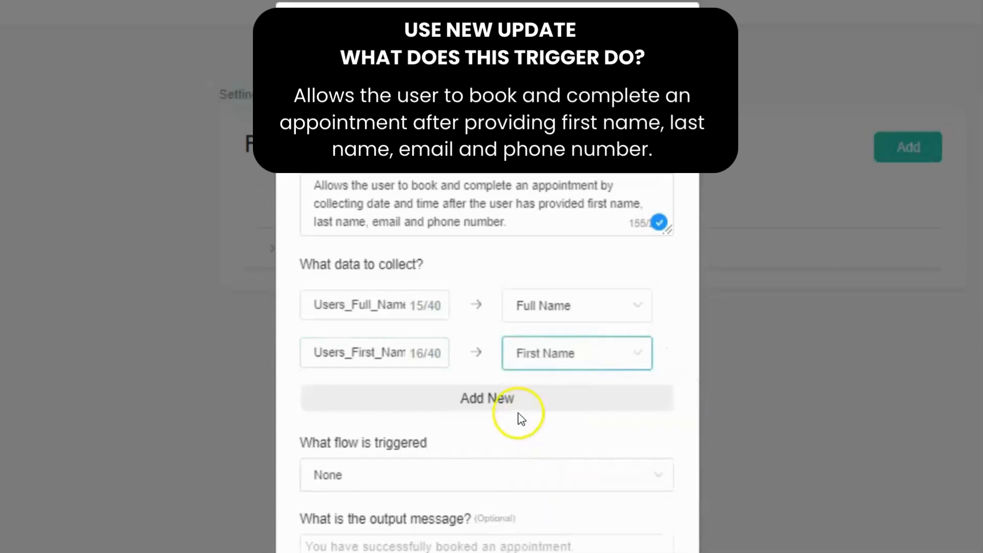
Step: Add another data item to collect named Users_Last_Name and map it to the Last Name field
click(484, 398)
click(374, 401)
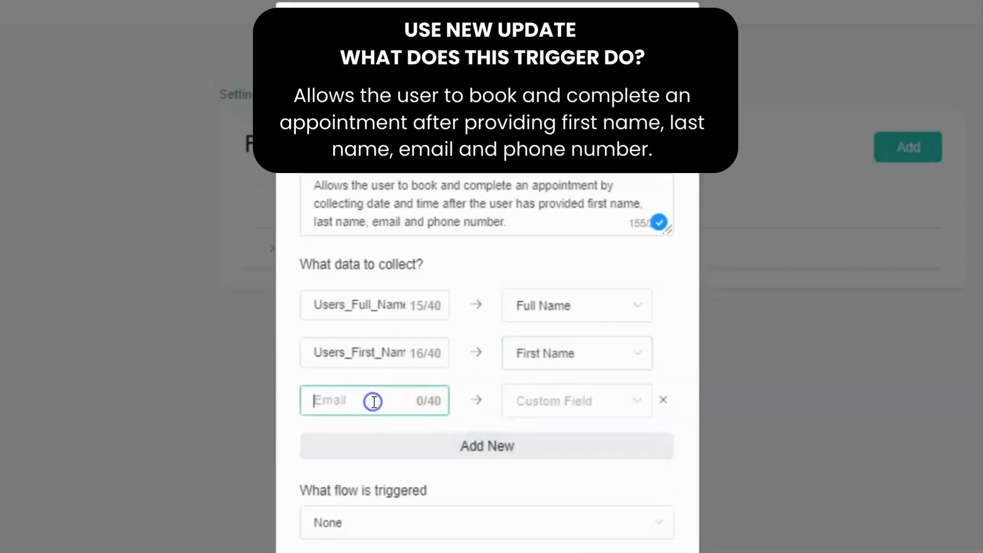
text(U)
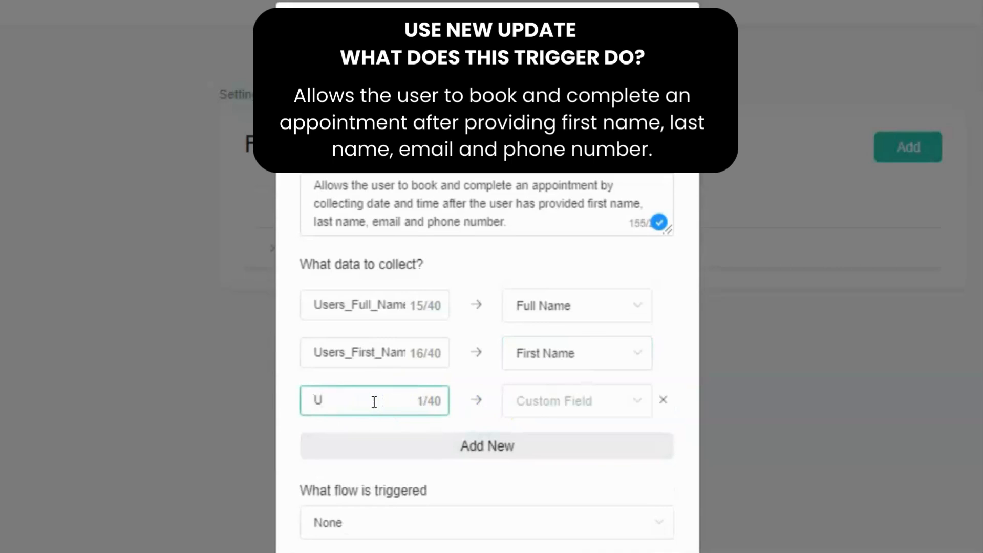
text(sers_Last_Name)
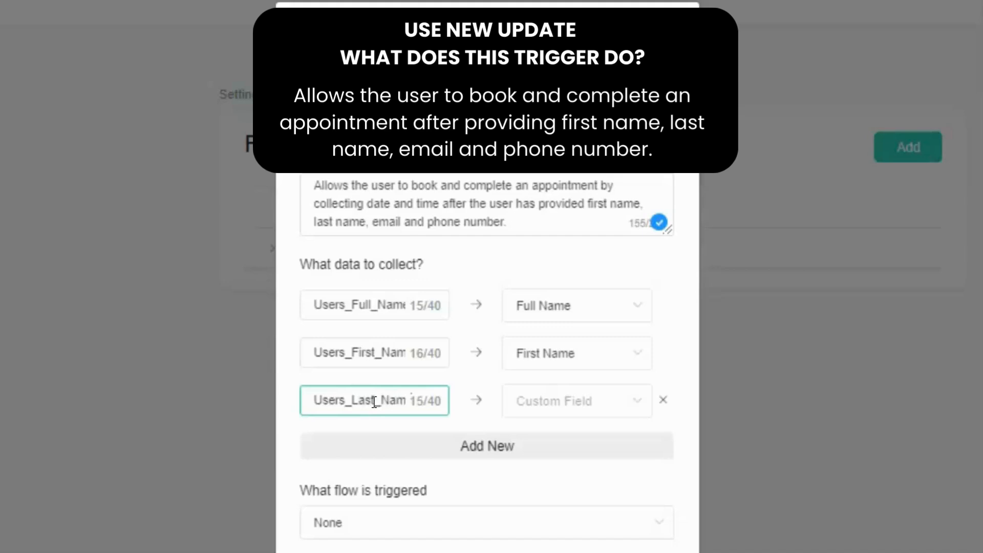
click(531, 398)
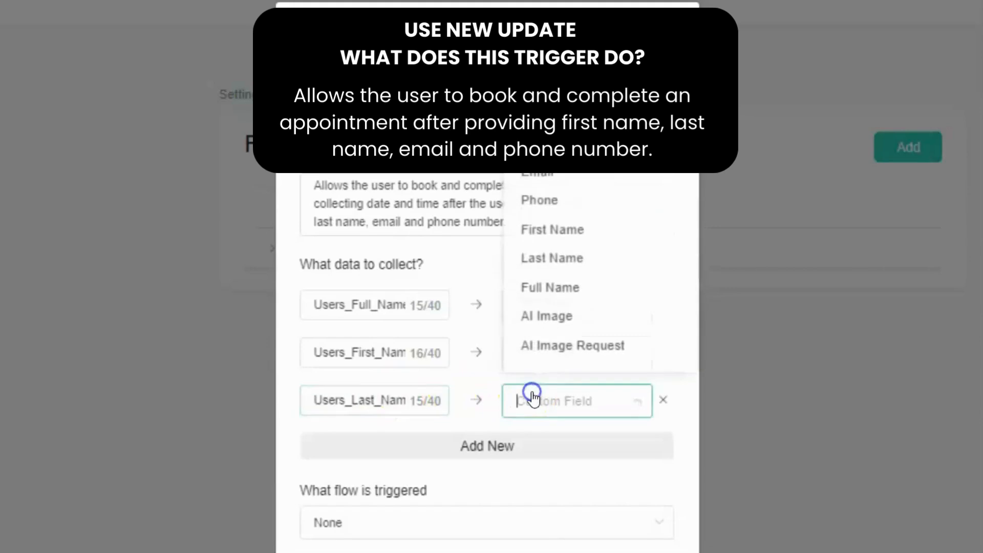
click(552, 259)
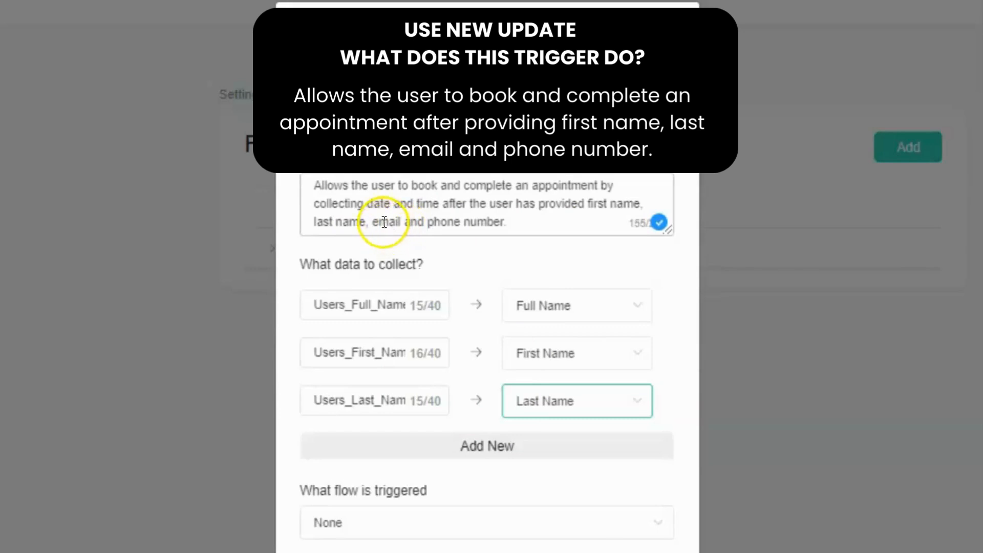
Step: Add a data item to collect named Users_Email and map it to the Email field
click(495, 450)
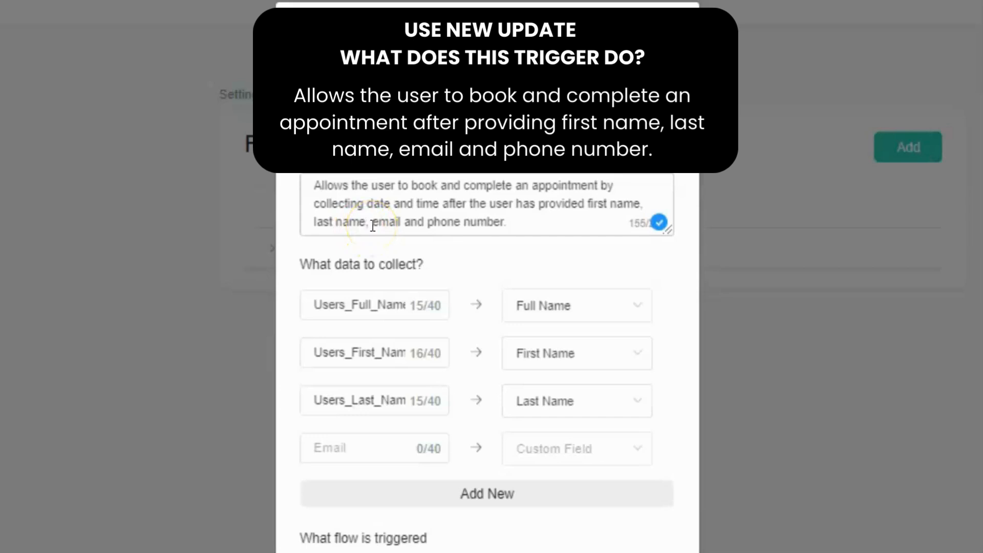
click(376, 449)
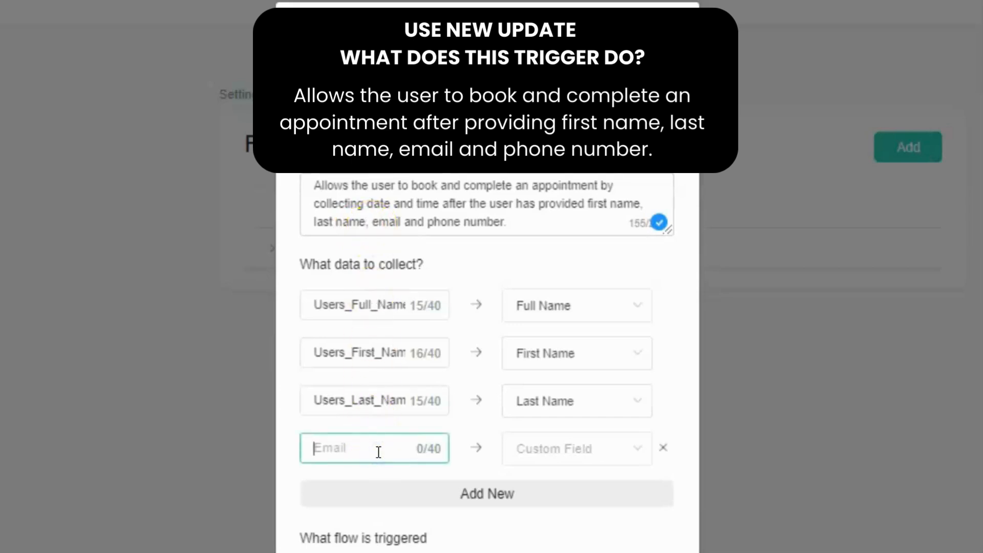
text(Users_Email)
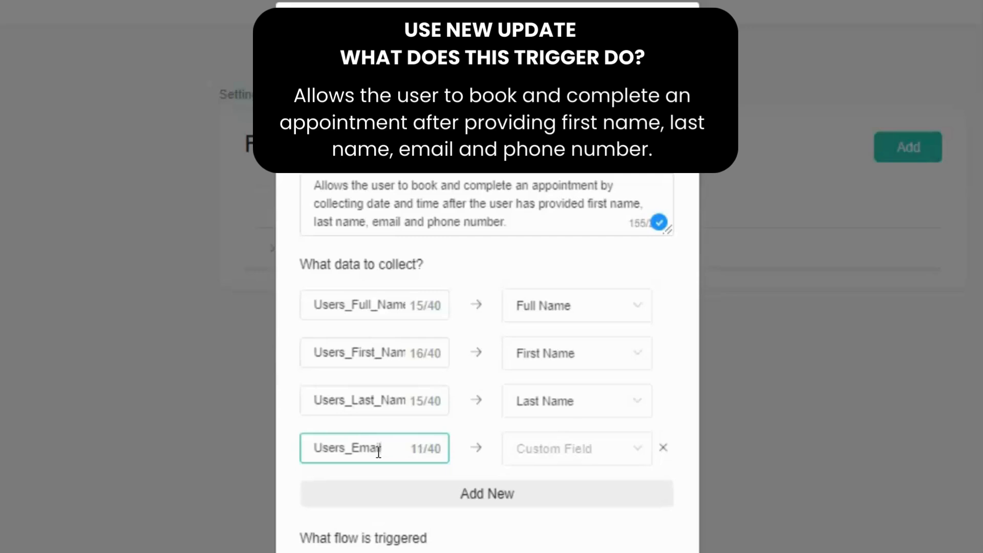
click(529, 450)
click(574, 220)
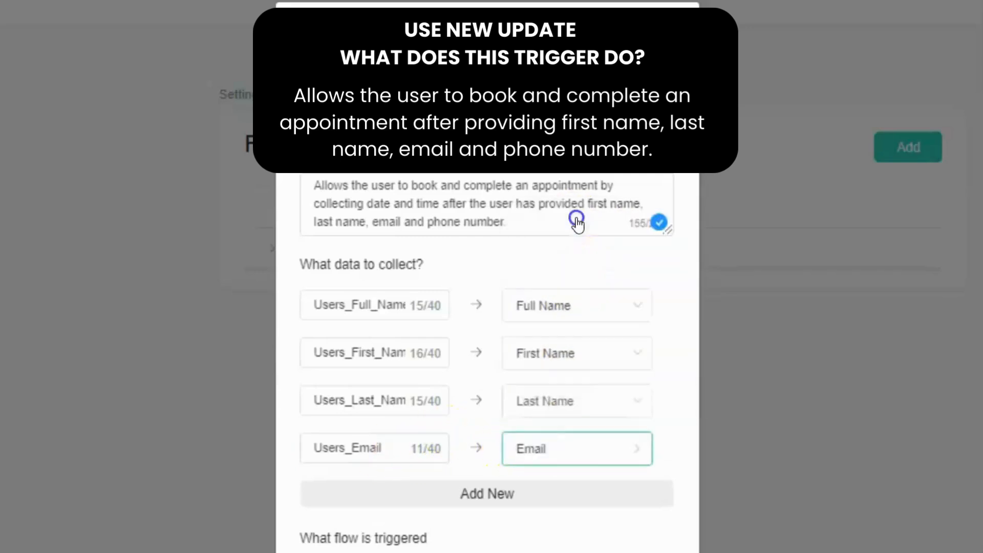
Step: Add a data item to collect named Users_Phone_Number and map it to the Phone field
click(501, 491)
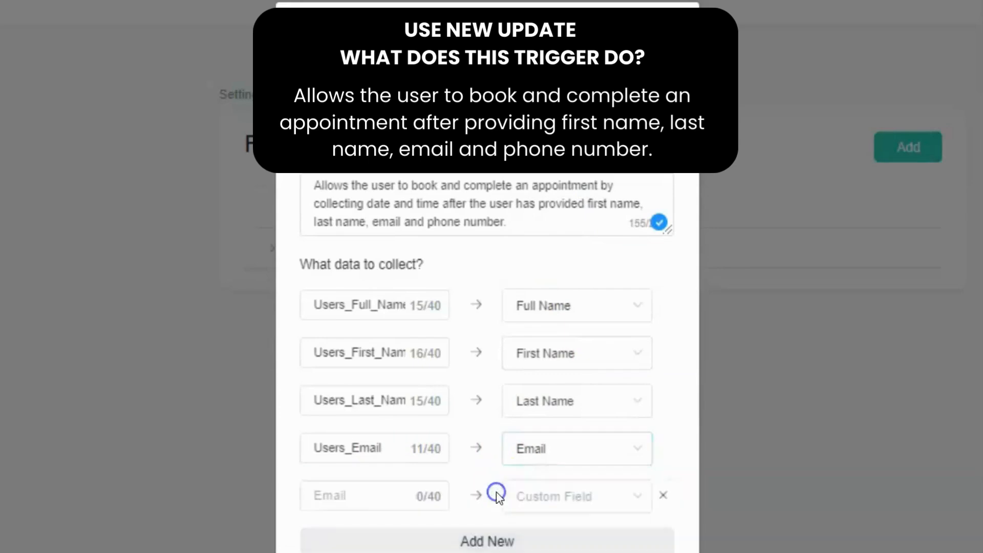
click(402, 497)
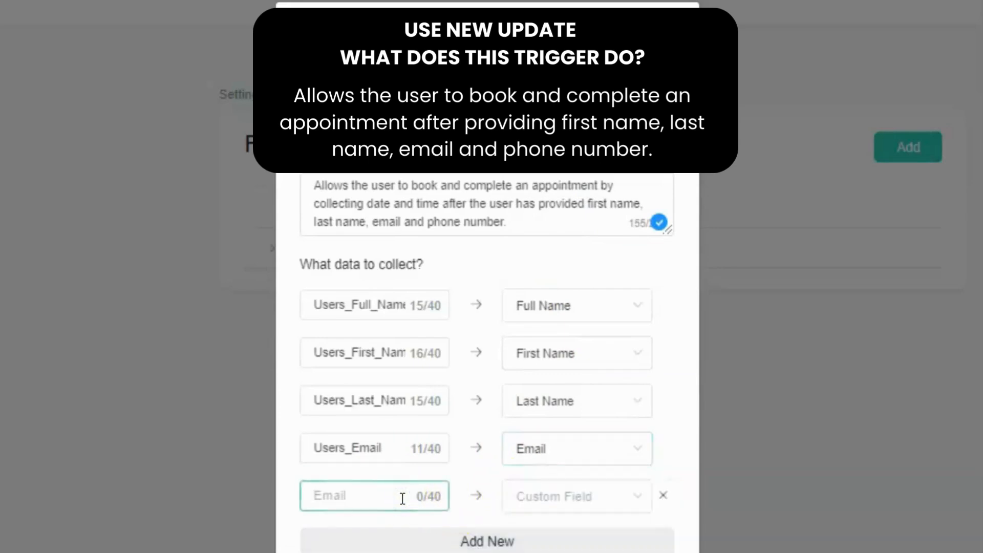
text(Users_Phone)
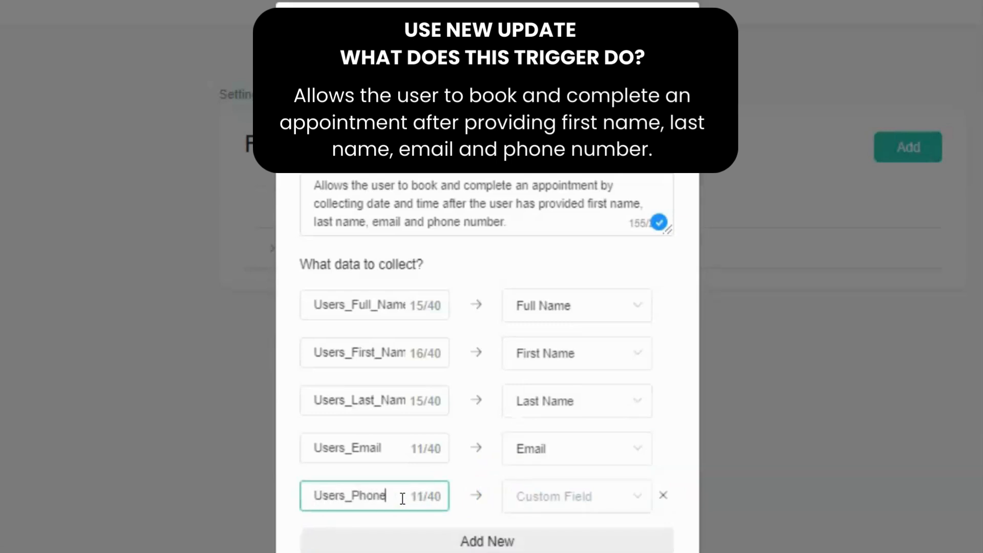
text(_Nu)
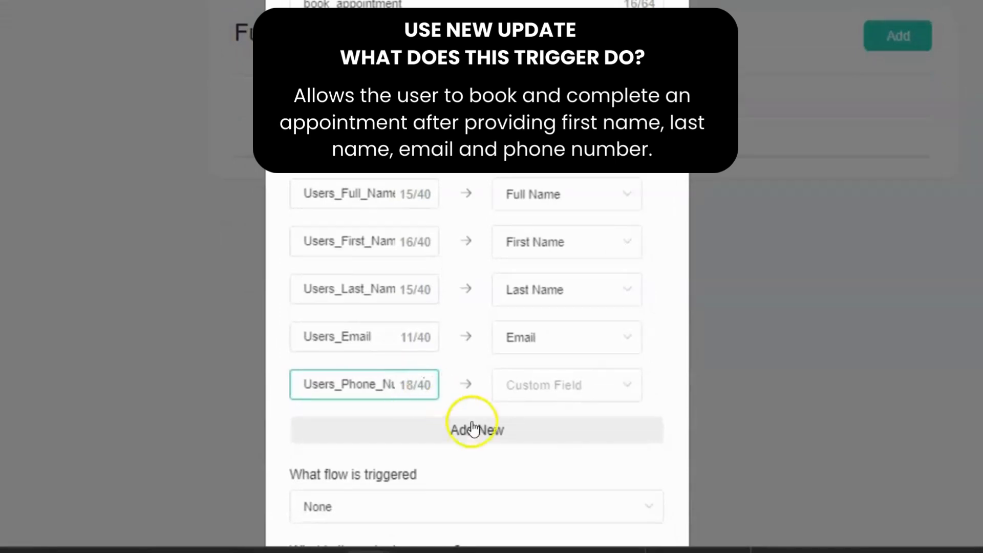
click(484, 434)
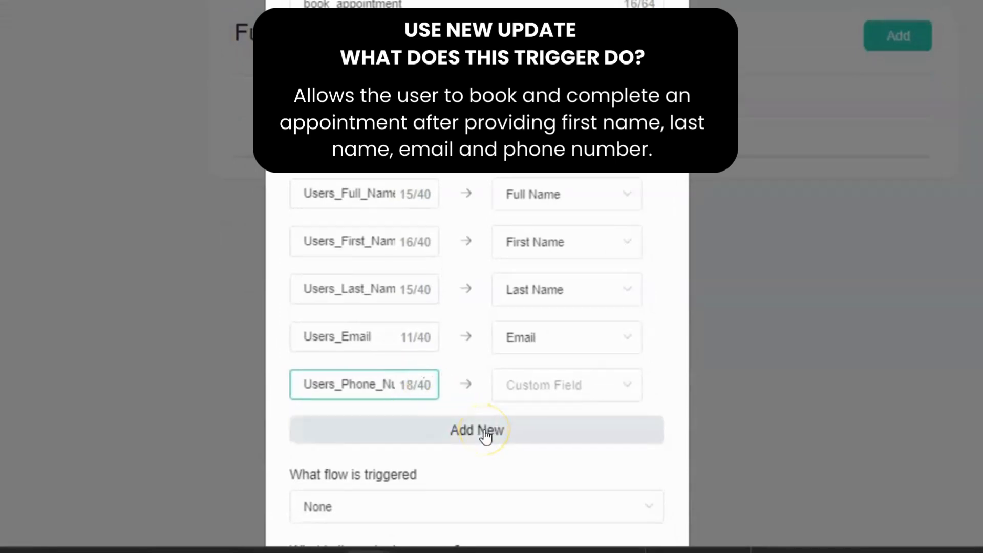
click(520, 384)
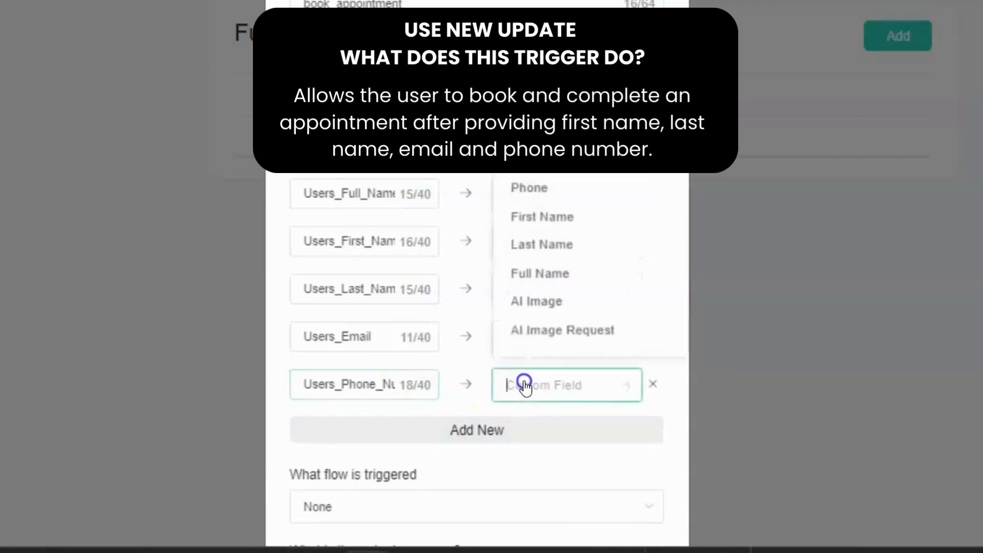
click(549, 186)
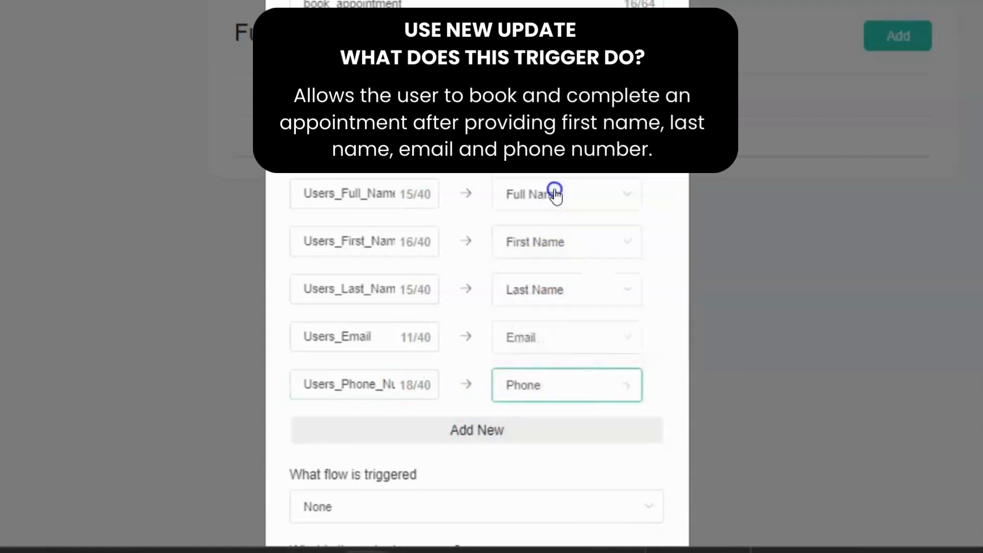
Step: Compare the collected data items with the BOOKING APPOINTMENTS questions in Laptop Notes 2024.txt in Notepad++, then return to the function form
scroll(555, 348, down, 2)
scroll(559, 358, up, 2)
mouse_move(413, 193)
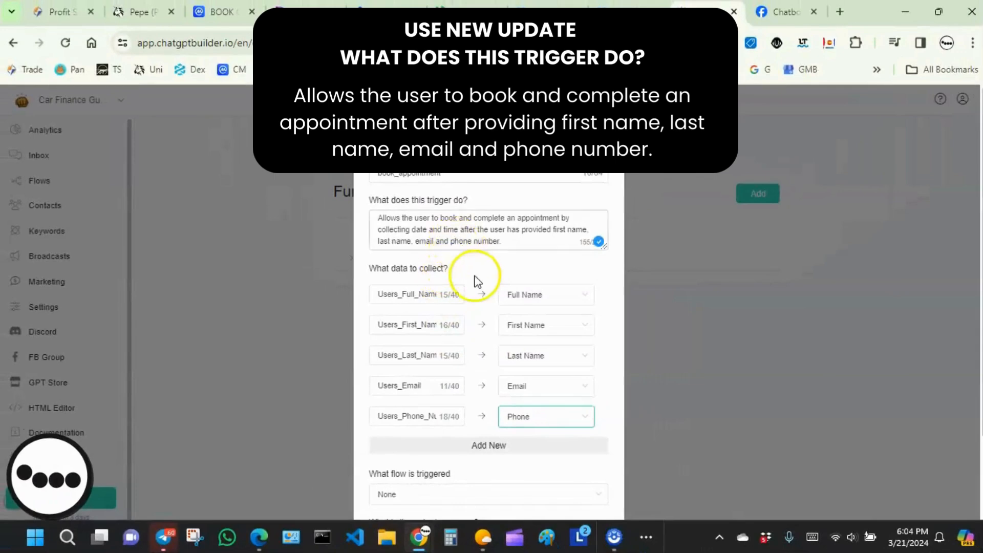
click(654, 542)
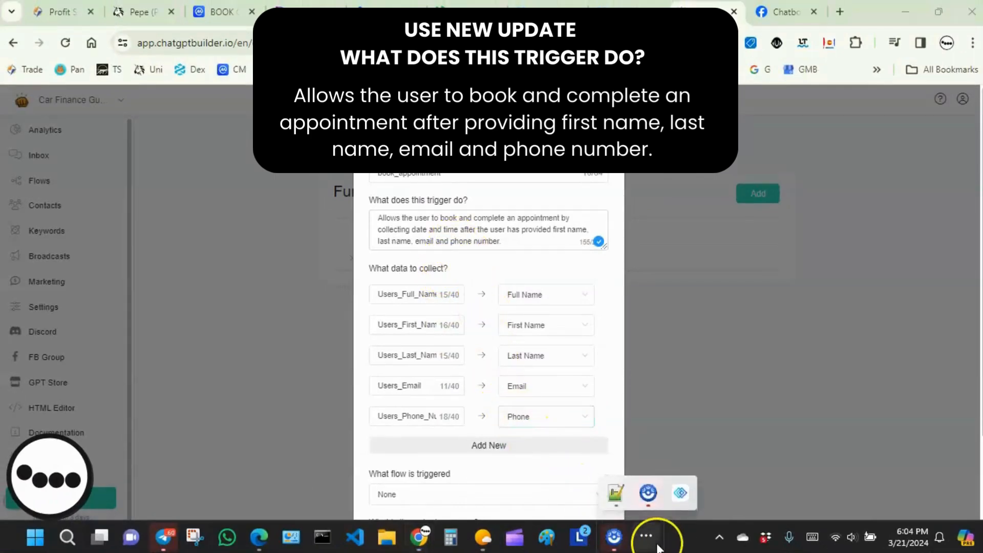
click(618, 495)
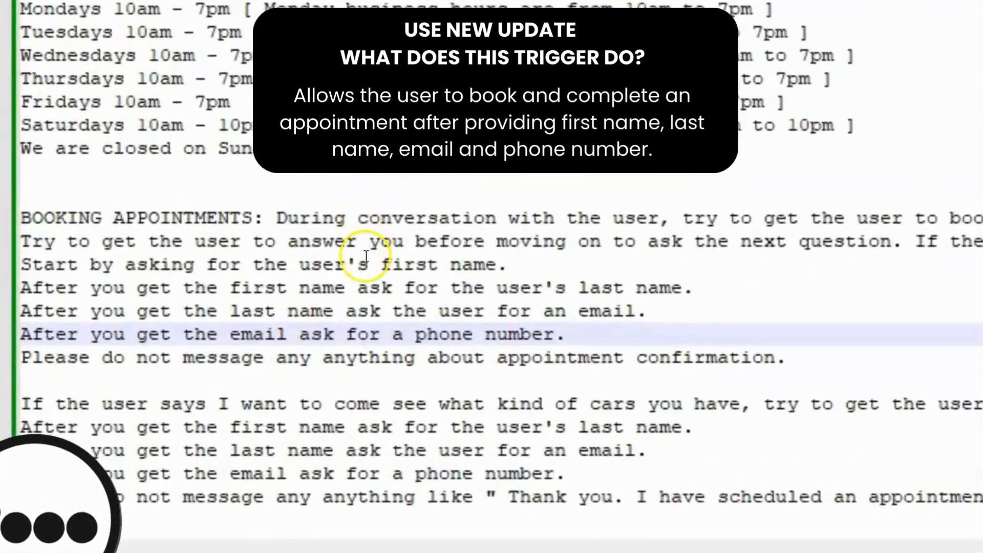
click(357, 287)
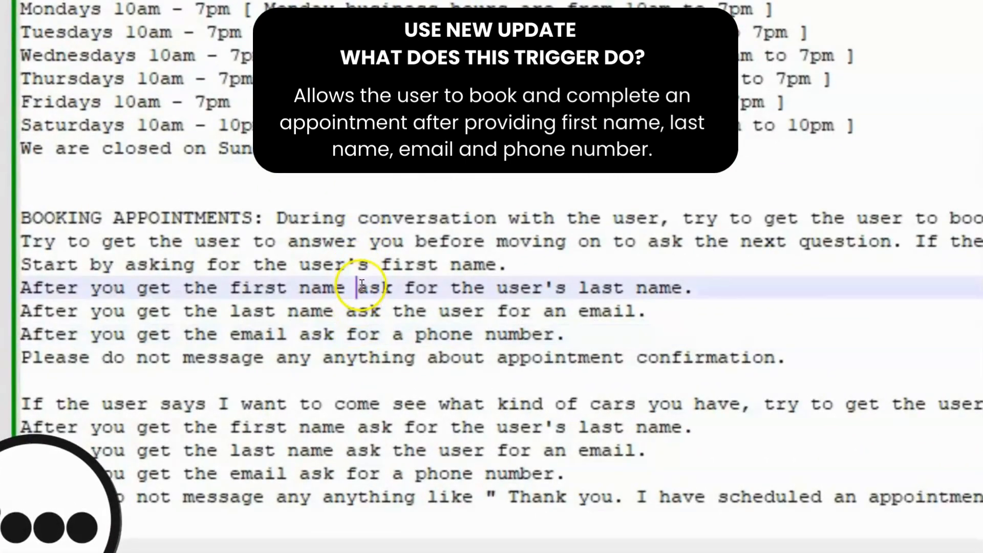
click(358, 263)
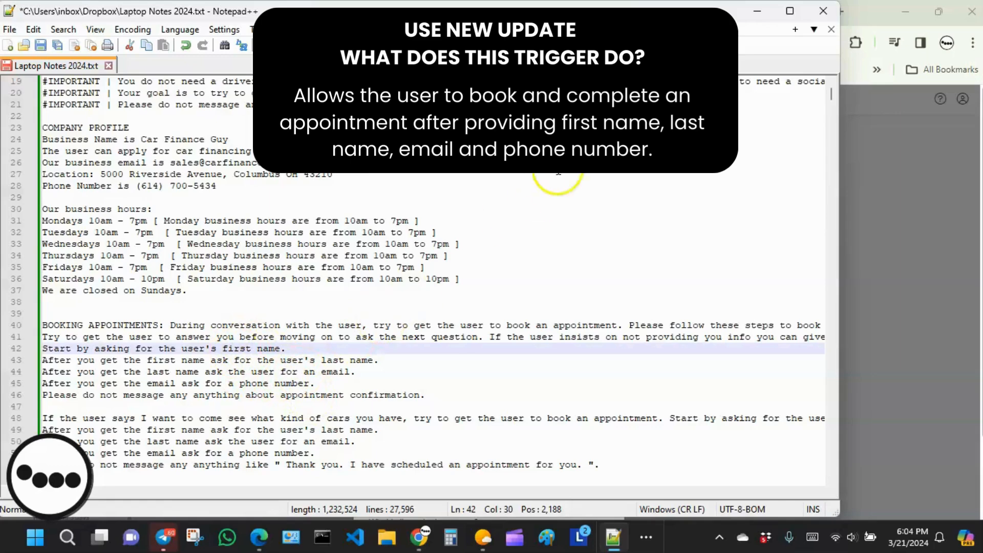
click(757, 12)
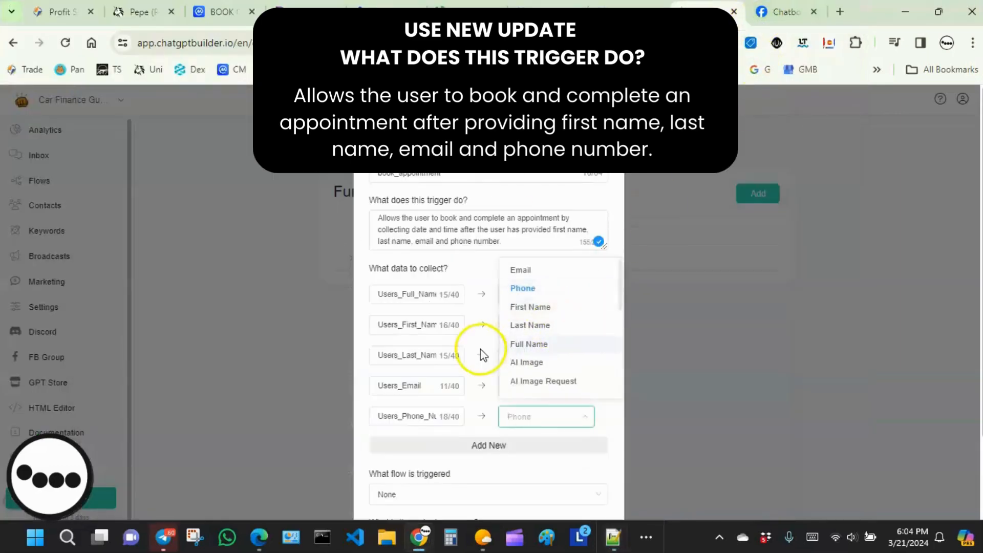
Step: Set the flow triggered by the function to Choose Date + Time [ Button ]
scroll(466, 425, down, 2)
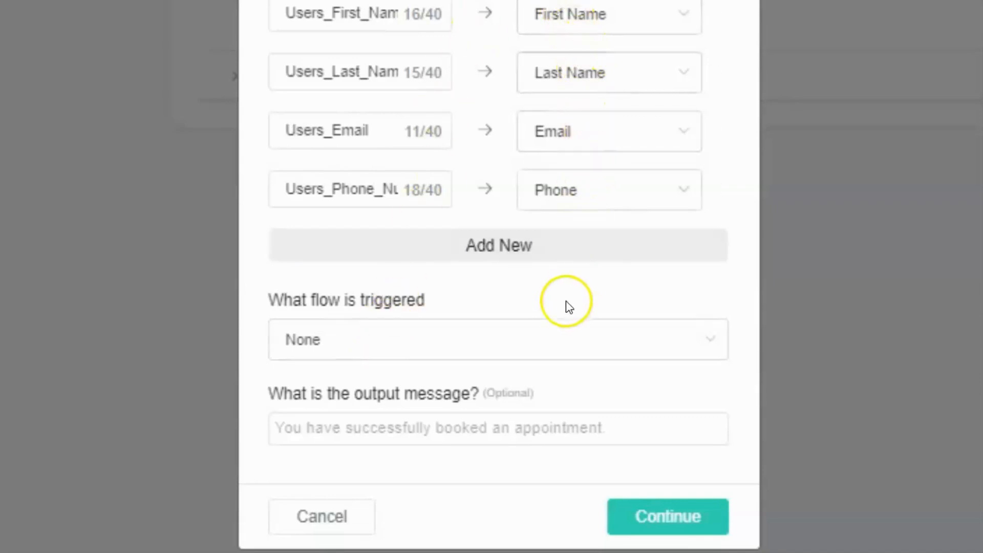
click(544, 358)
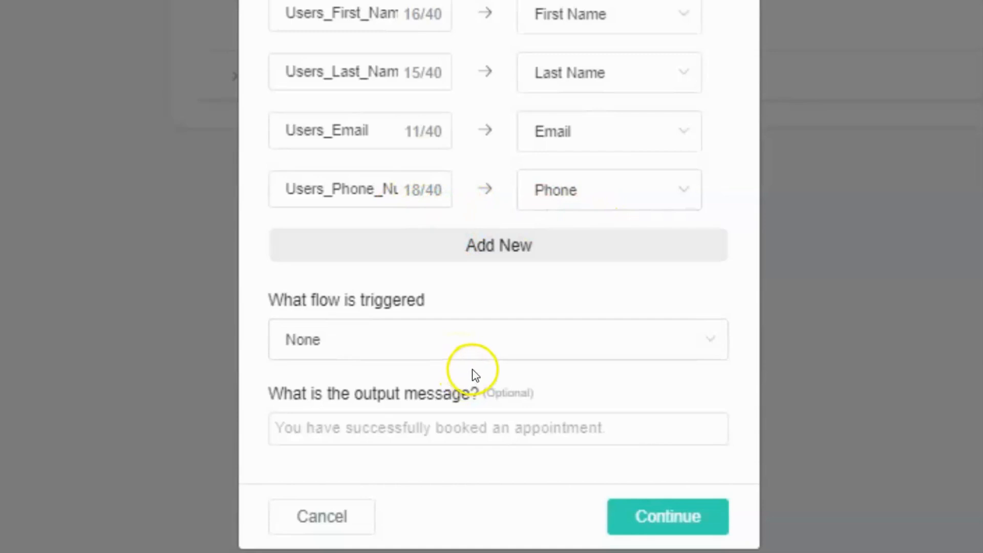
click(482, 340)
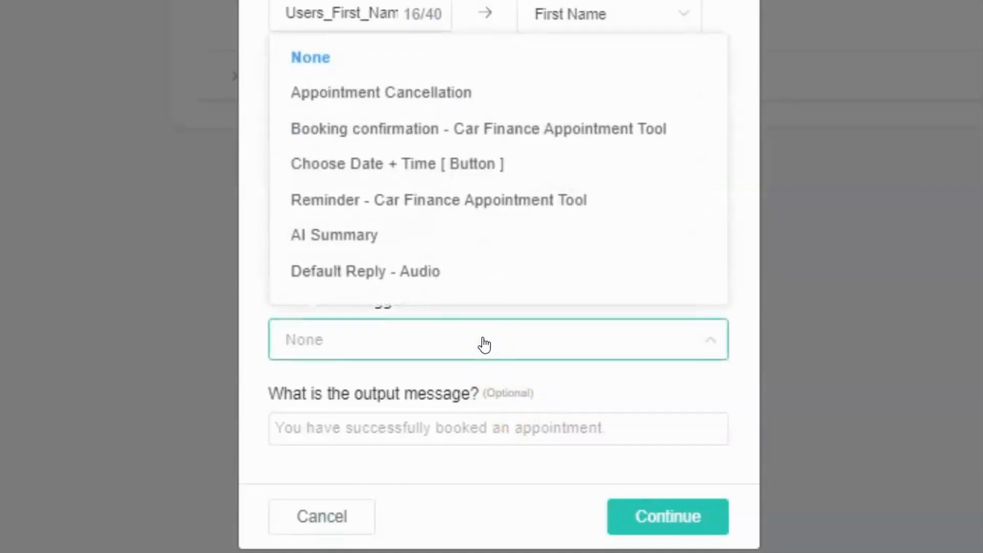
click(377, 167)
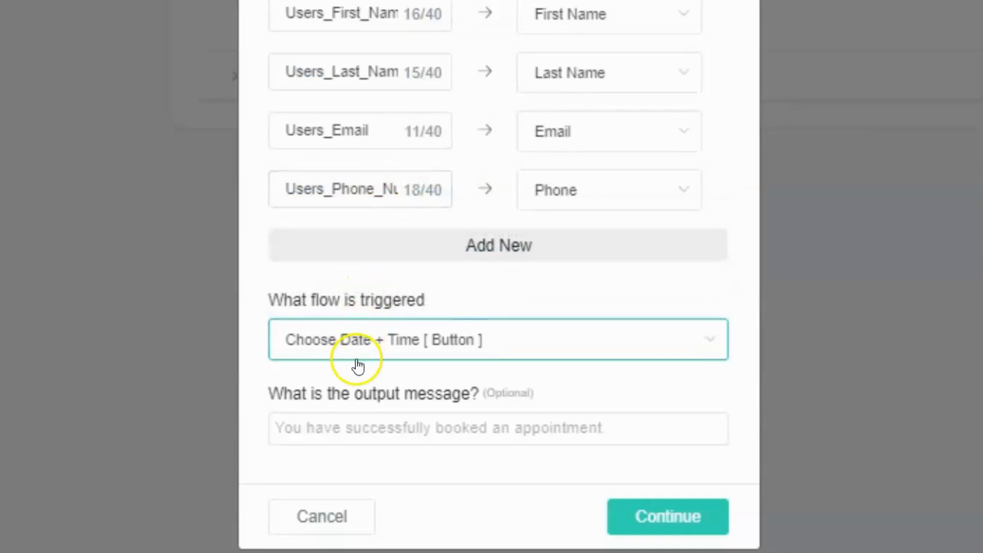
Step: Save the book_appointment function with its optional output message left empty
click(359, 439)
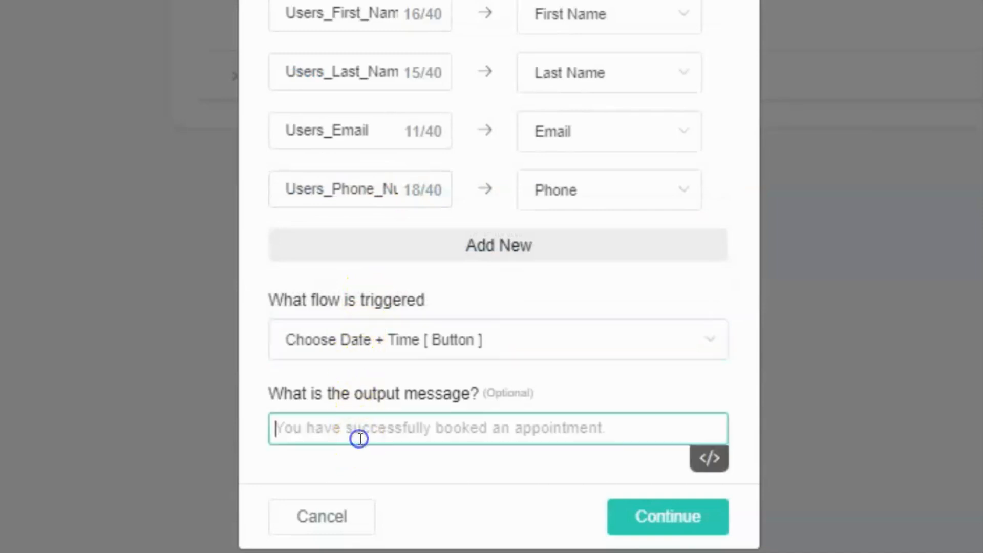
click(381, 408)
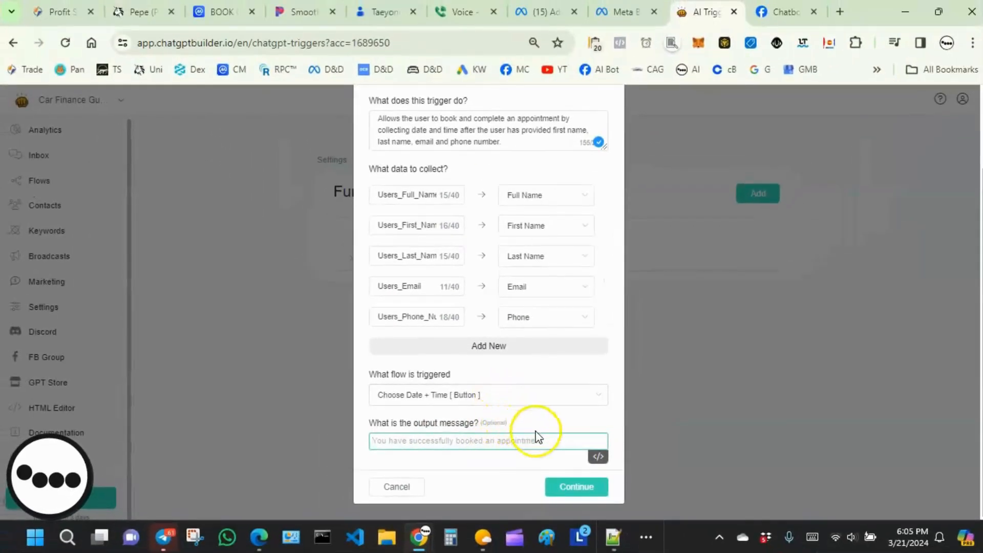
click(571, 492)
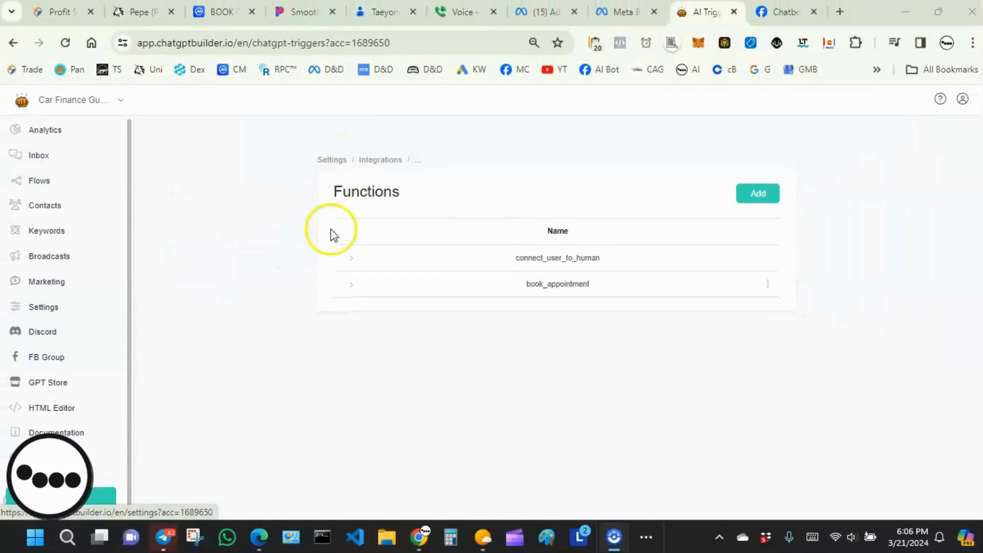
click(335, 335)
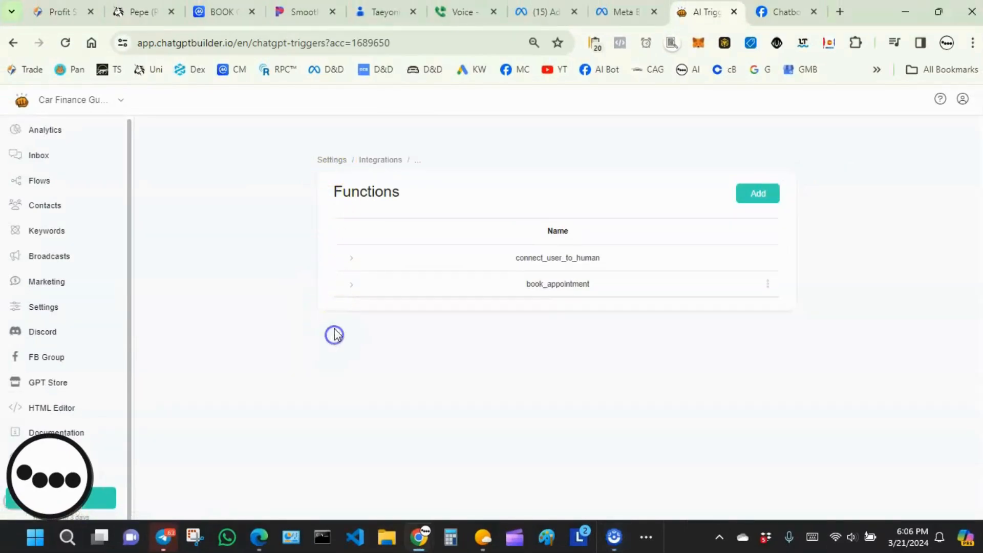
Step: Open the OpenAI integration's configuration for editing from the account settings
click(330, 160)
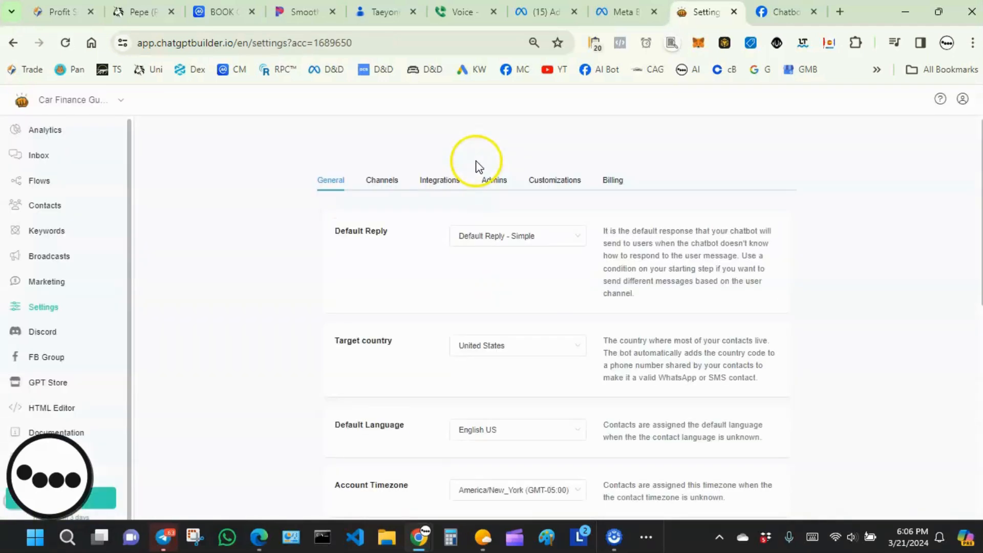
click(452, 185)
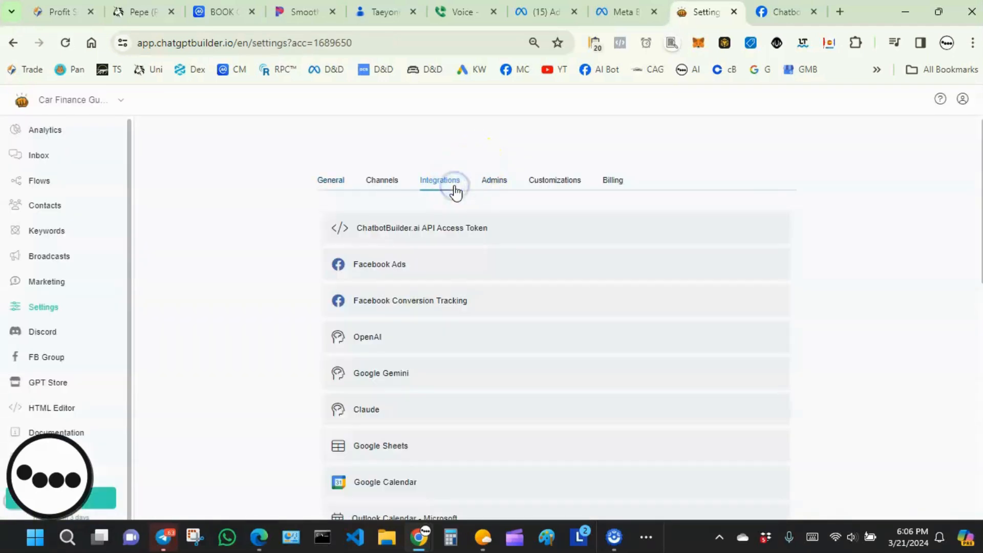
click(402, 338)
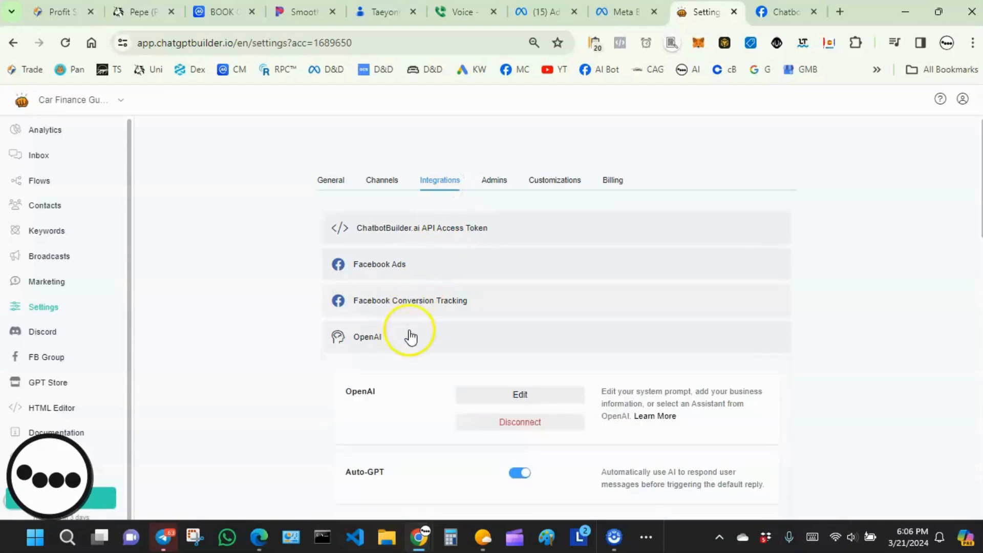
scroll(410, 333, down, 1)
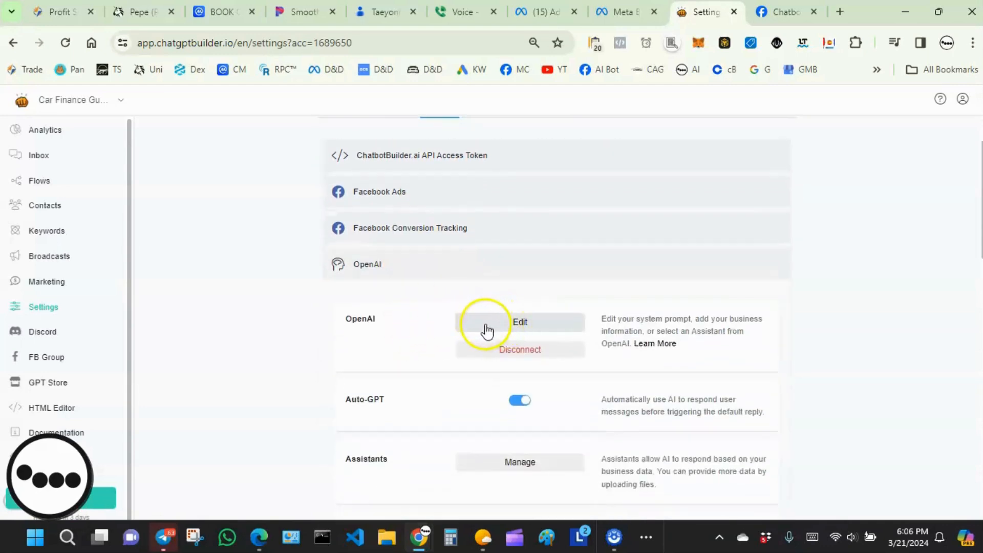
click(523, 325)
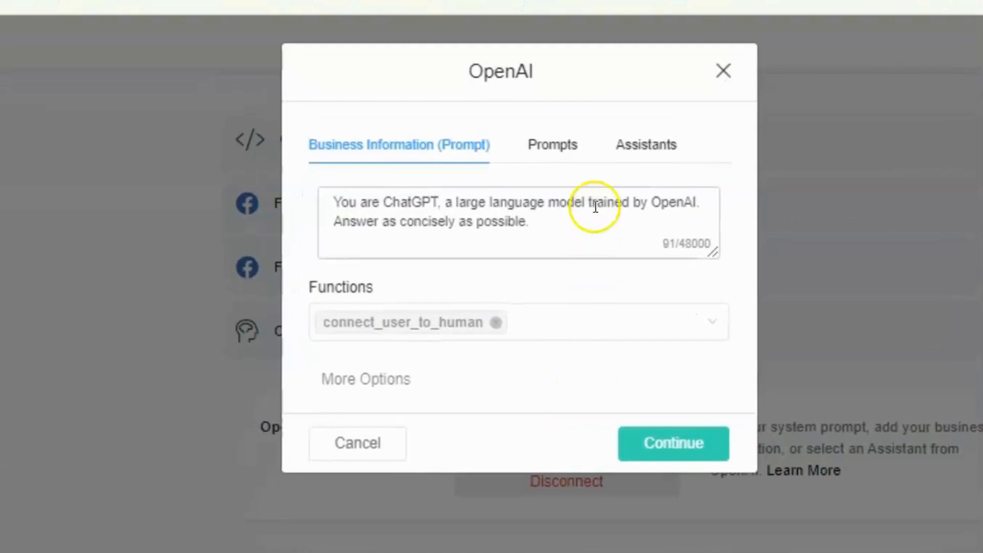
Step: Clear the default business information prompt and remove the connect_user_to_human function from the OpenAI configuration
drag(528, 221, 320, 199)
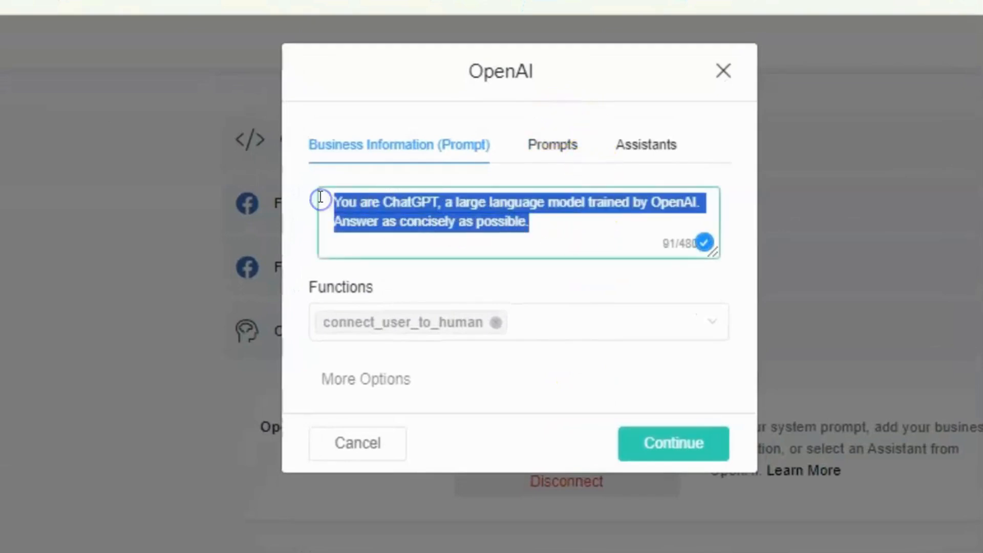
key(BackSpace)
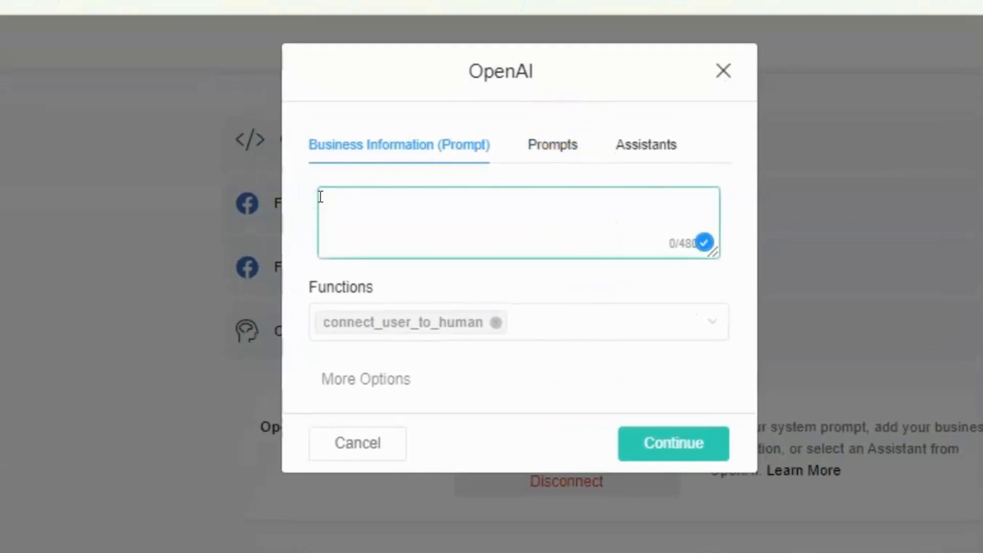
click(495, 322)
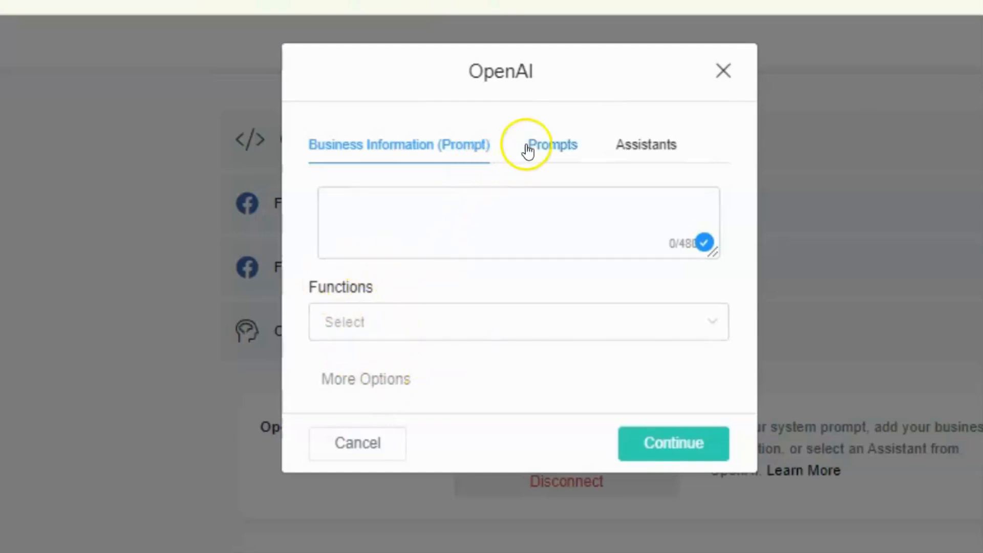
Step: Choose Car Finance Guy Prompt as the OpenAI prompt template and attach the book_appointment function to it
click(558, 146)
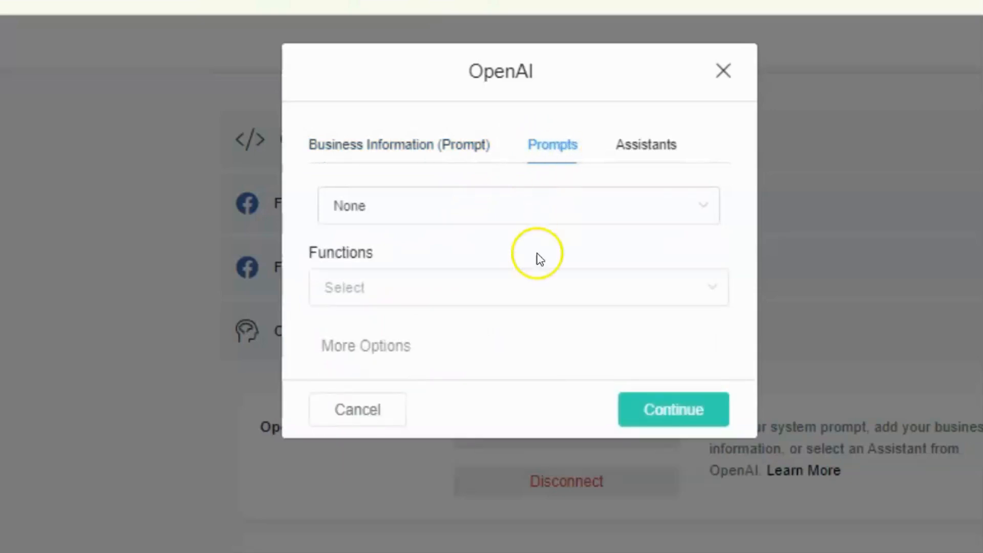
click(522, 211)
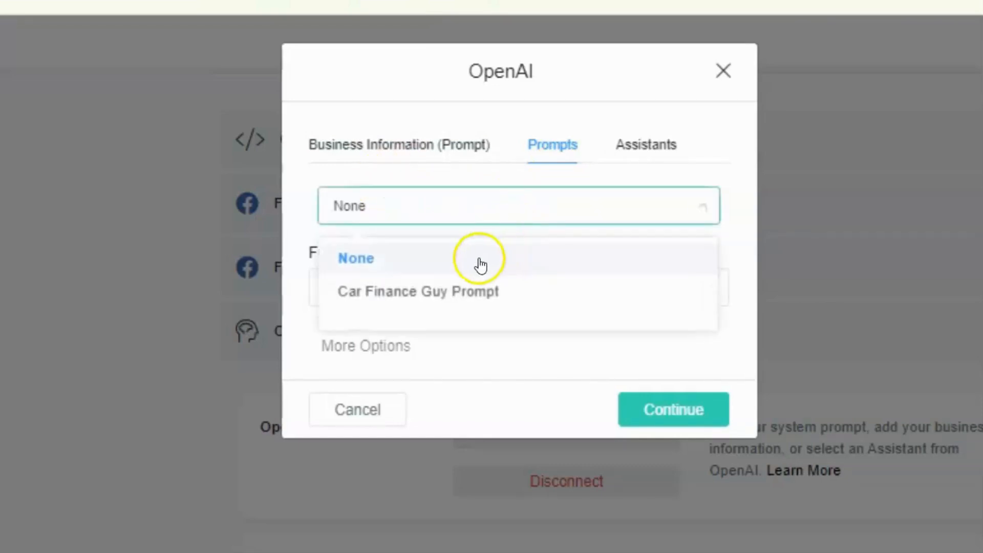
click(458, 295)
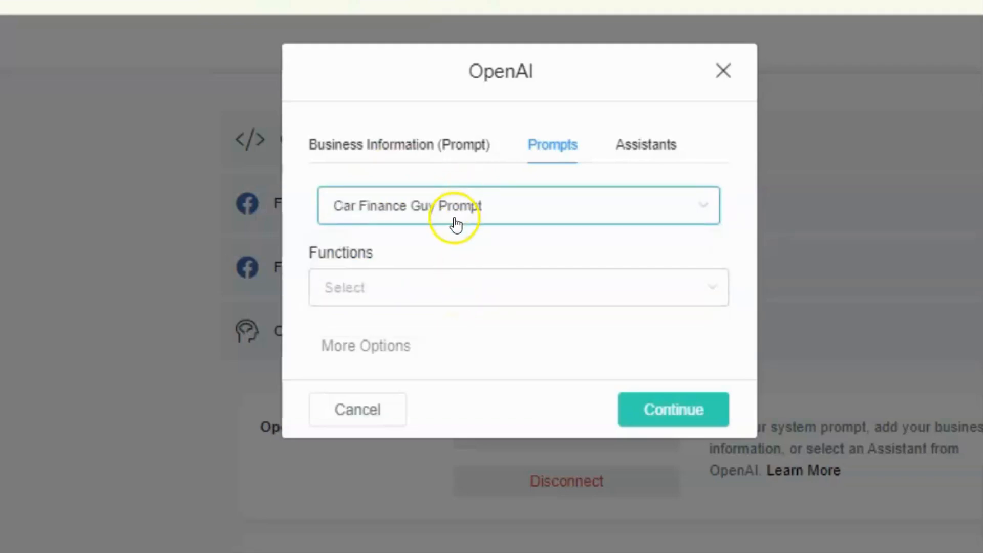
click(464, 287)
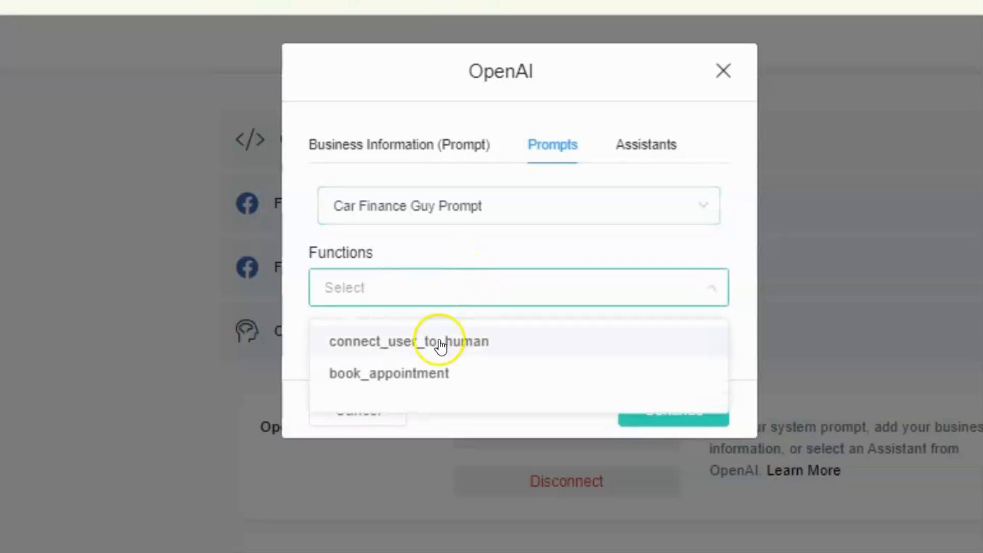
click(417, 381)
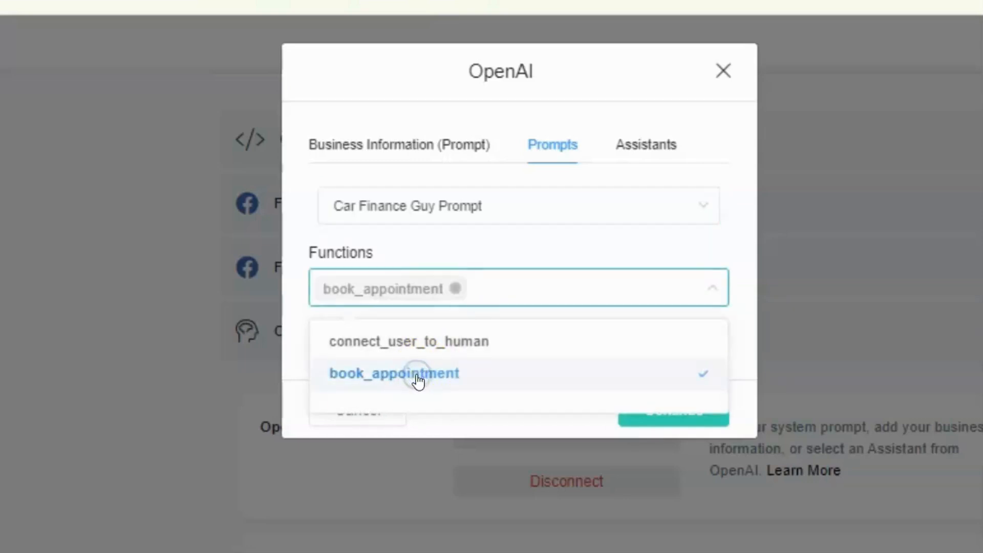
click(451, 245)
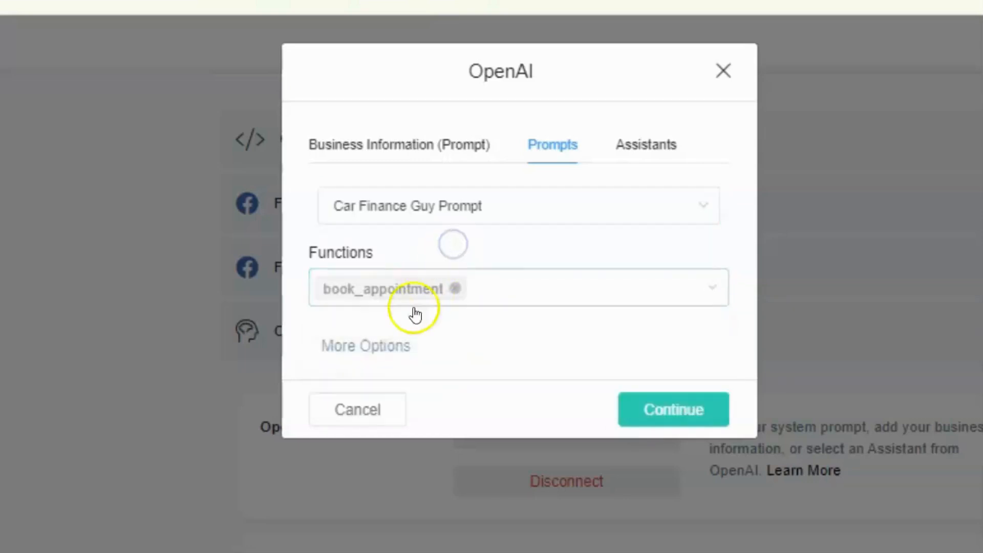
Step: Reveal the additional OpenAI options and select GPT-3.5 Turbo 16K as the model
click(377, 346)
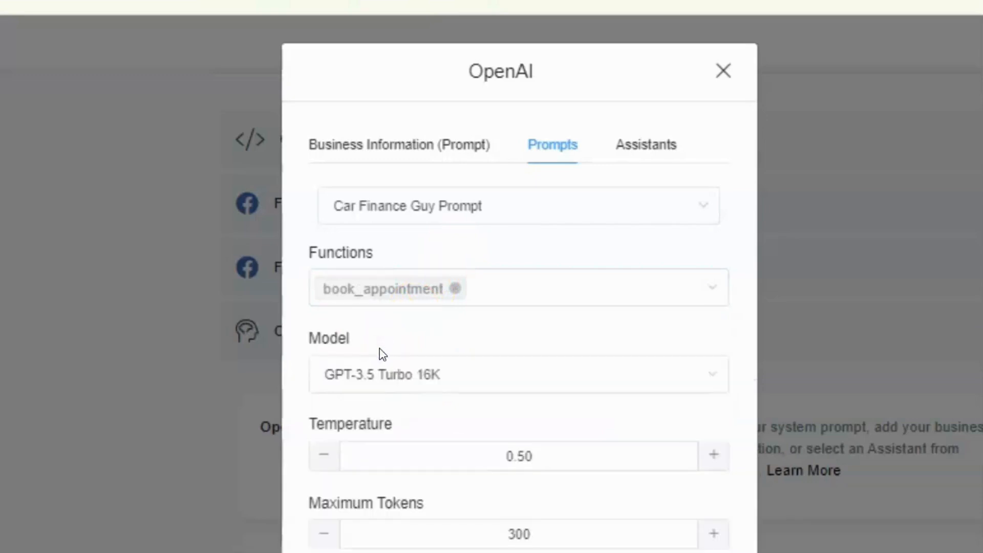
click(384, 373)
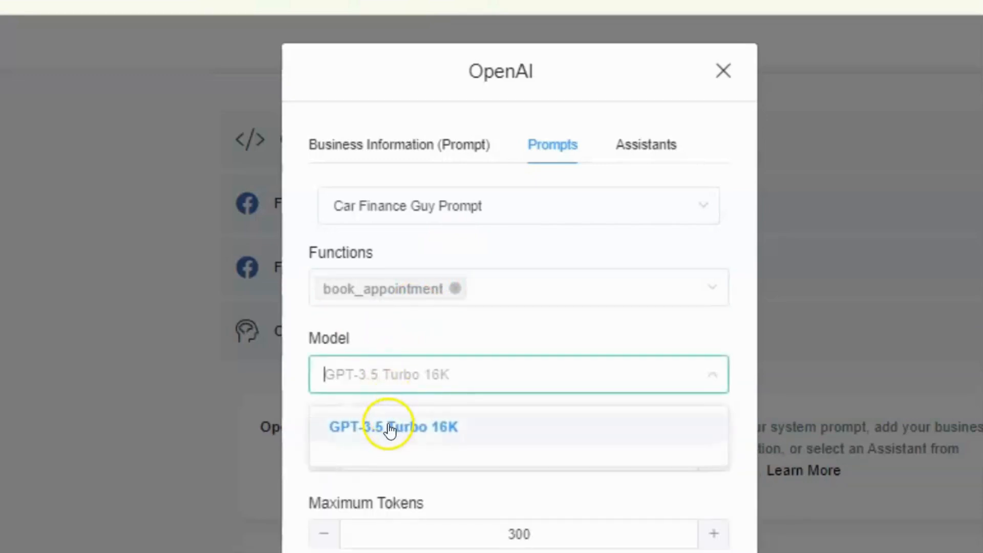
click(390, 428)
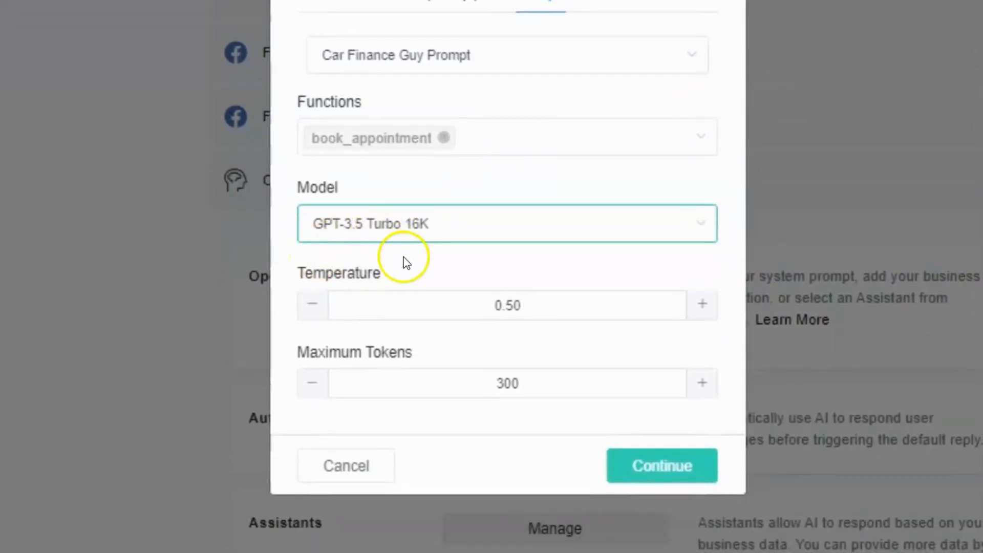
click(405, 213)
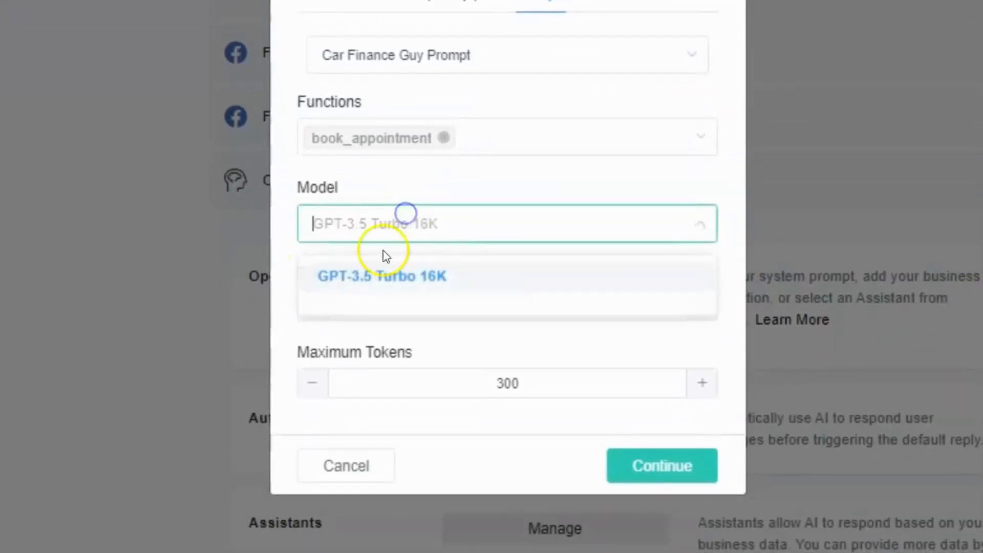
click(377, 283)
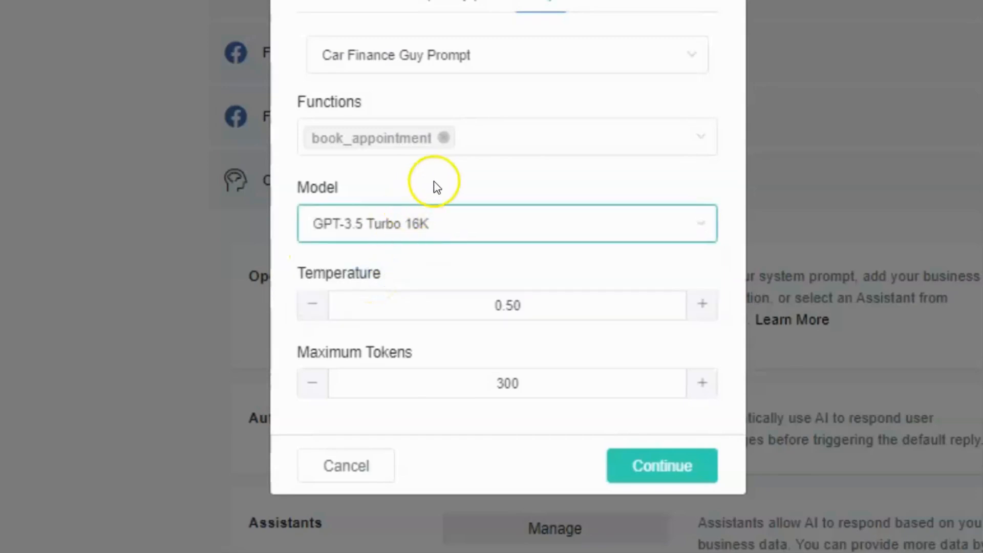
click(452, 185)
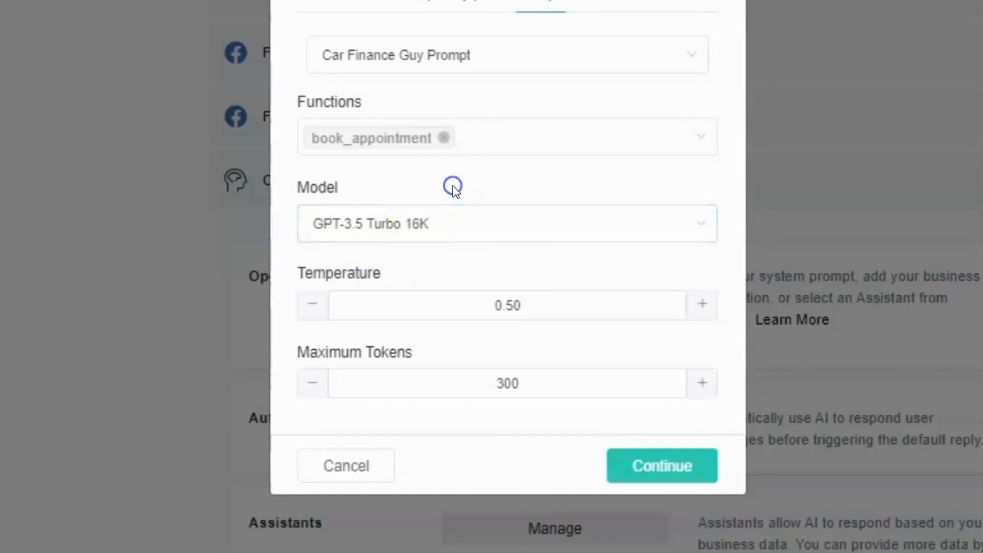
Step: Set the model's temperature to 0.20
click(553, 309)
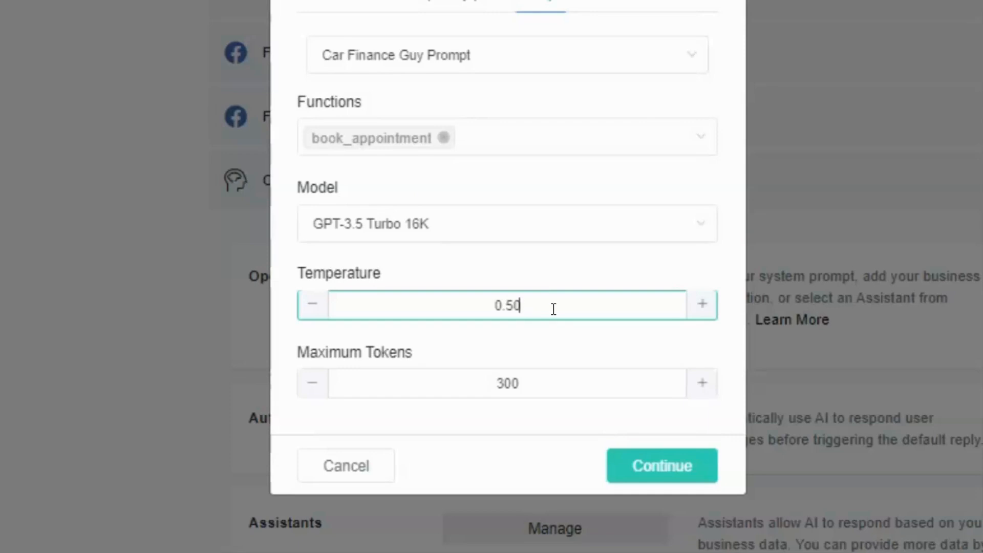
key(BackSpace)
key(BackSpace)
text(20)
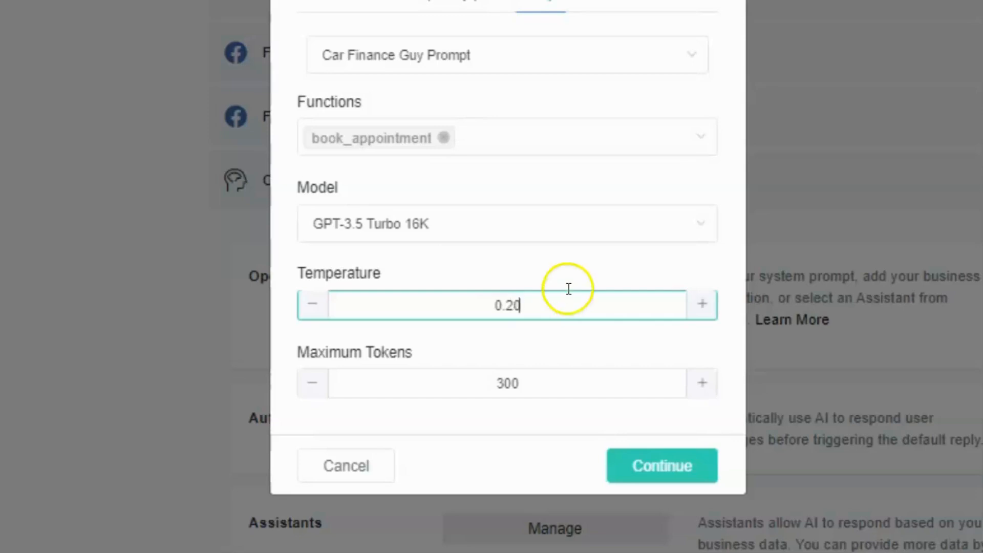
click(576, 270)
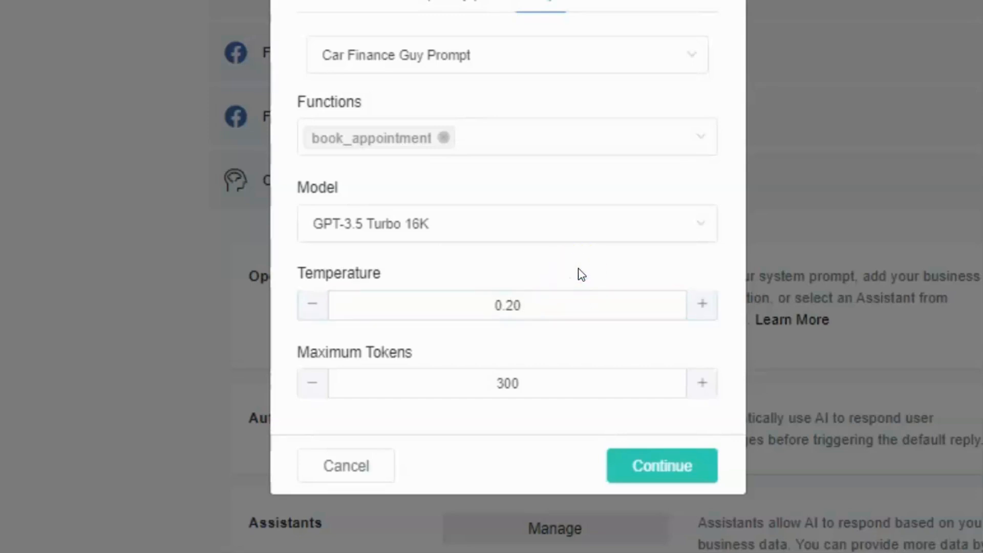
click(580, 279)
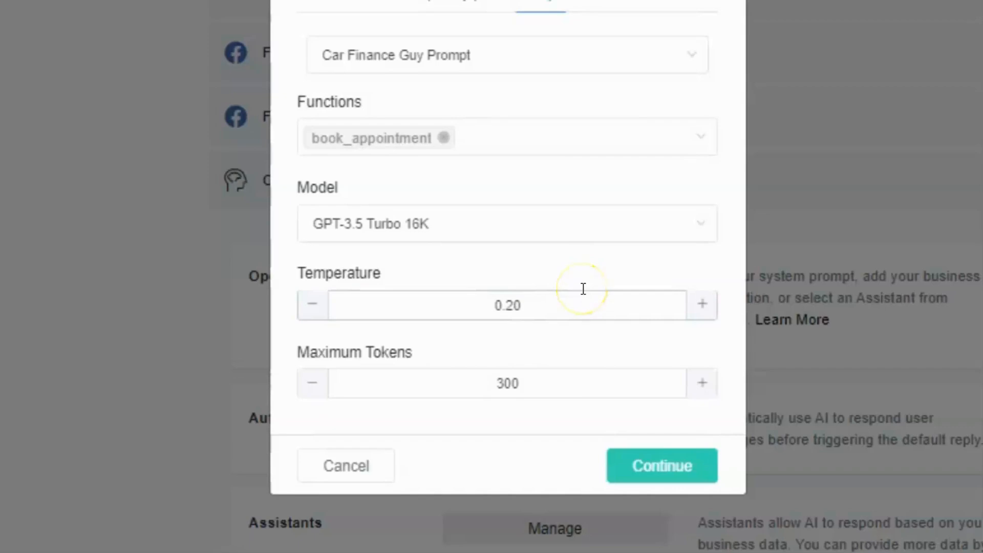
click(576, 334)
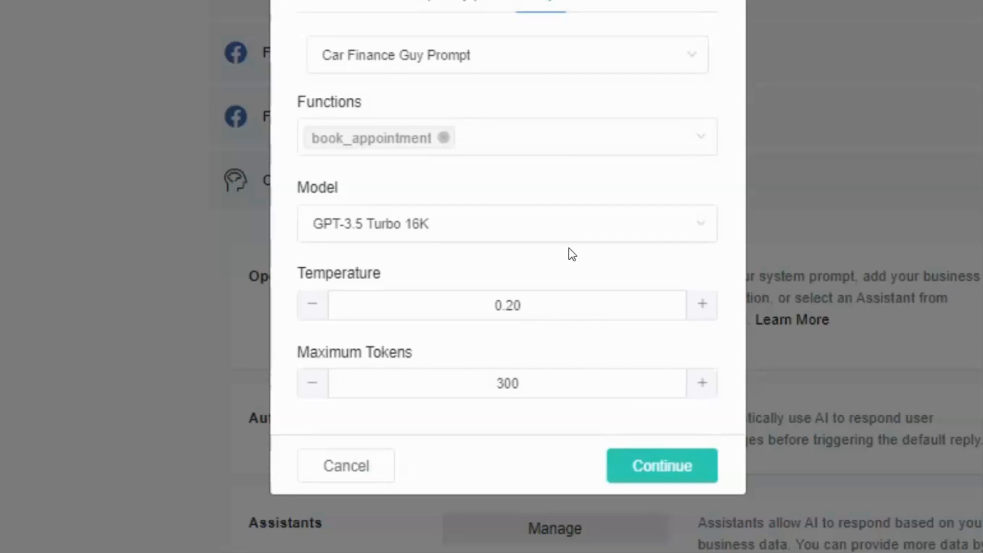
Step: Set the model's temperature to 0.15
click(557, 309)
key(BackSpace)
key(BackSpace)
key(BackSpace)
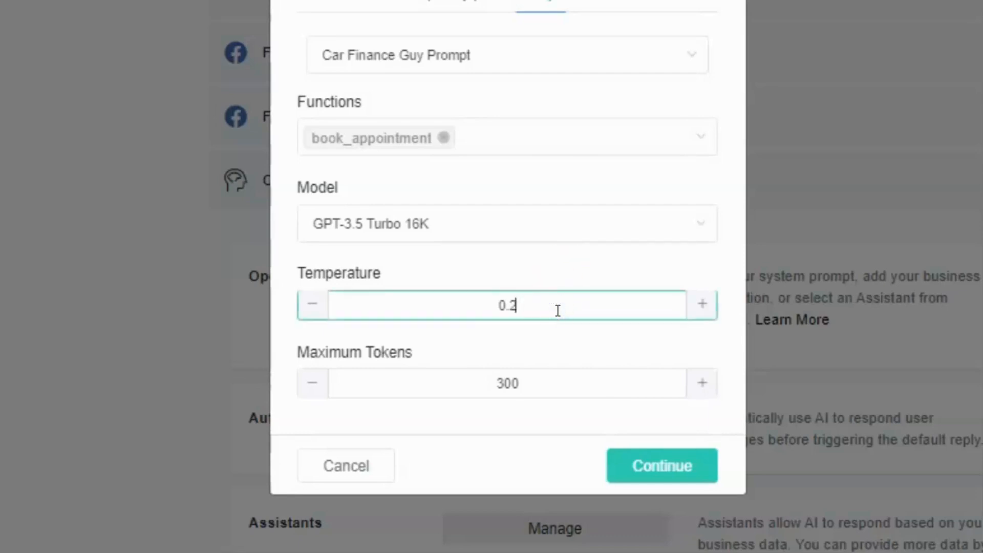
text(.15)
Step: Clear the maximum tokens limit so it is left blank, and save the OpenAI configuration
click(583, 390)
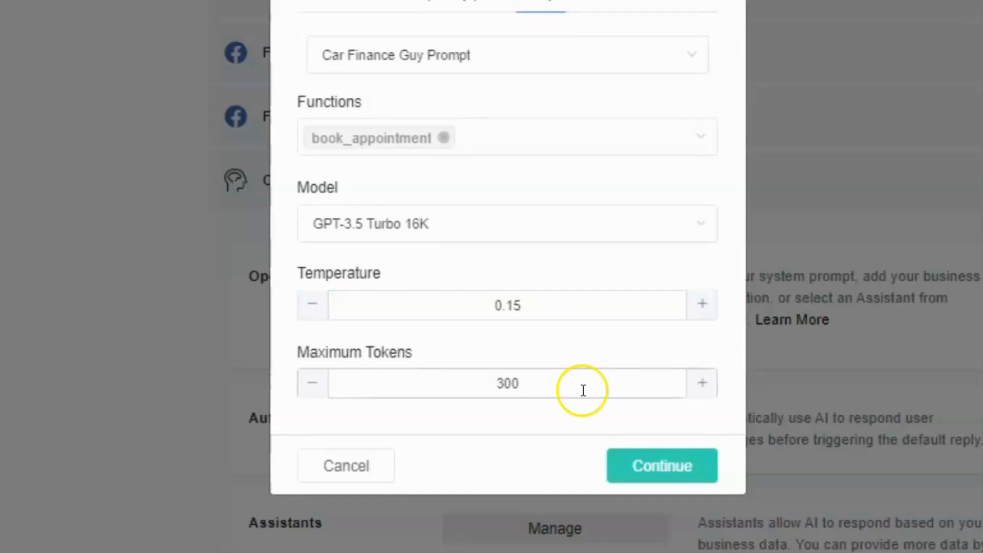
click(583, 390)
key(BackSpace)
key(BackSpace)
key(BackSpace)
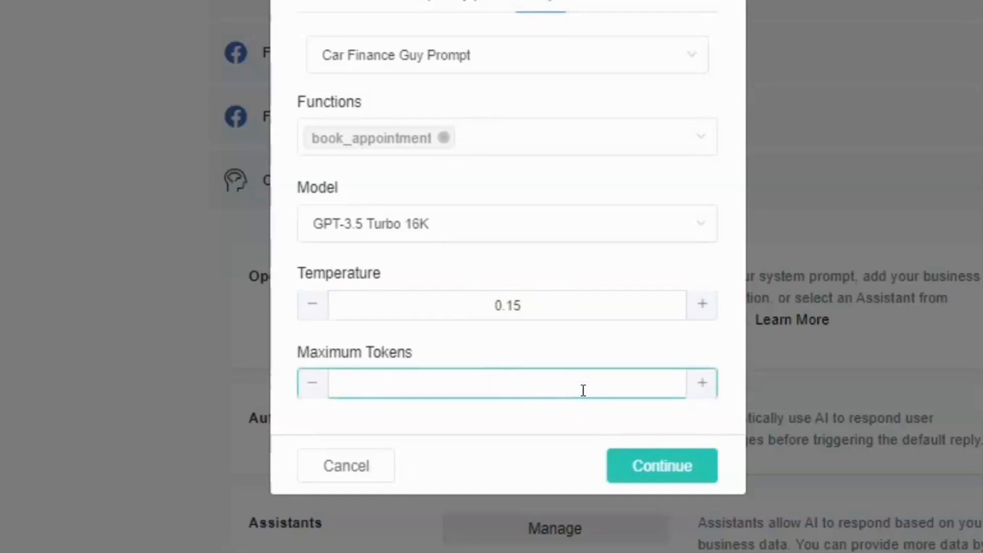
click(591, 346)
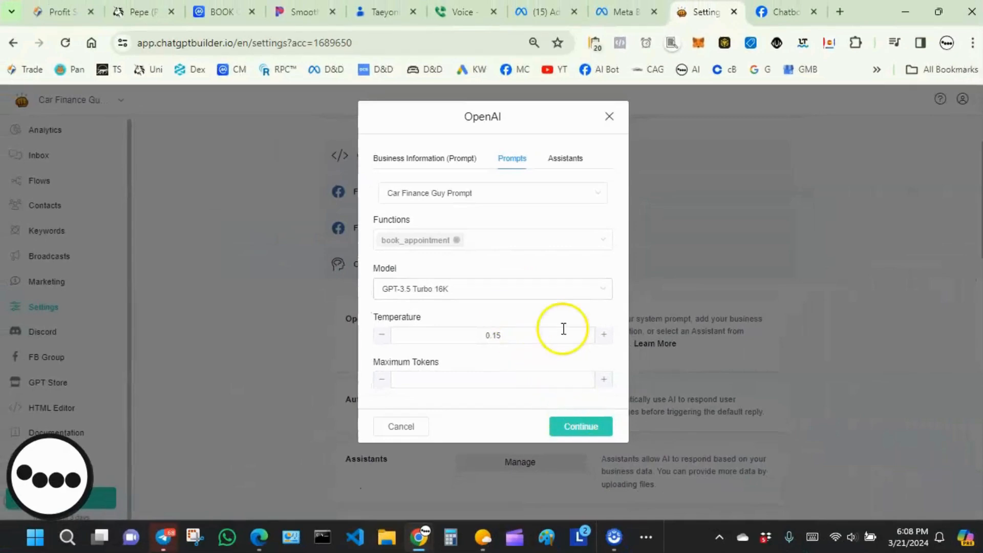
click(583, 434)
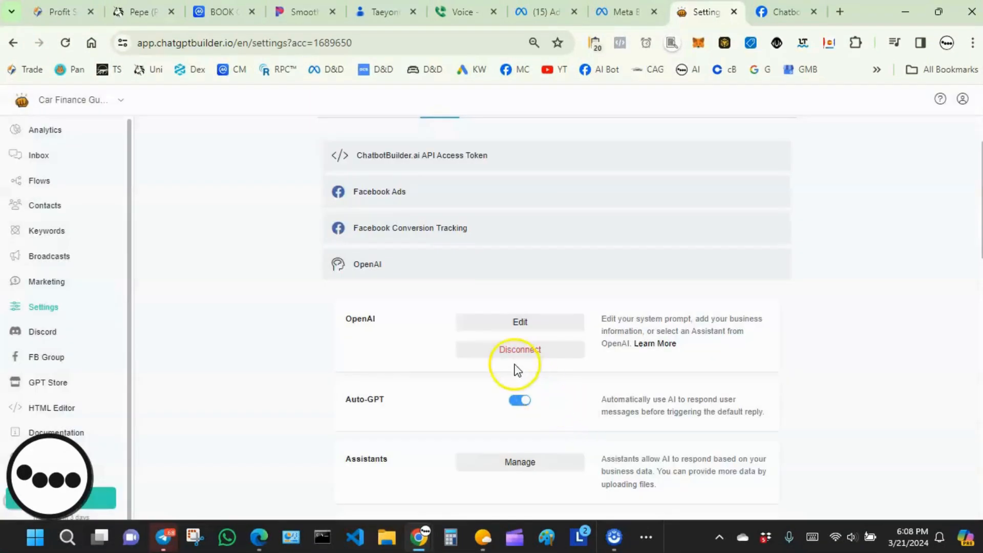
scroll(330, 320, down, 3)
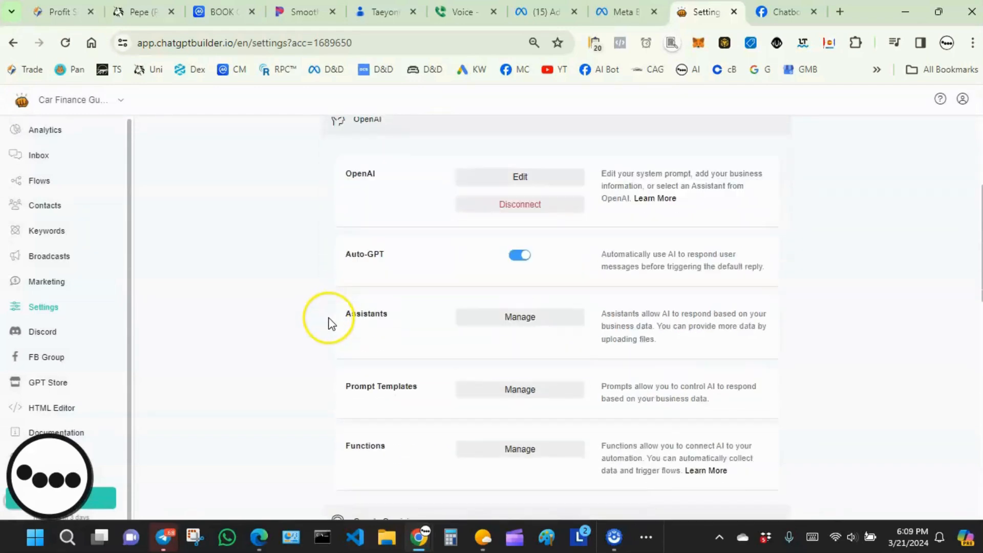
Step: Collapse the OpenAI section and look through the list of available integrations in the chatbot's settings
scroll(330, 321, up, 4)
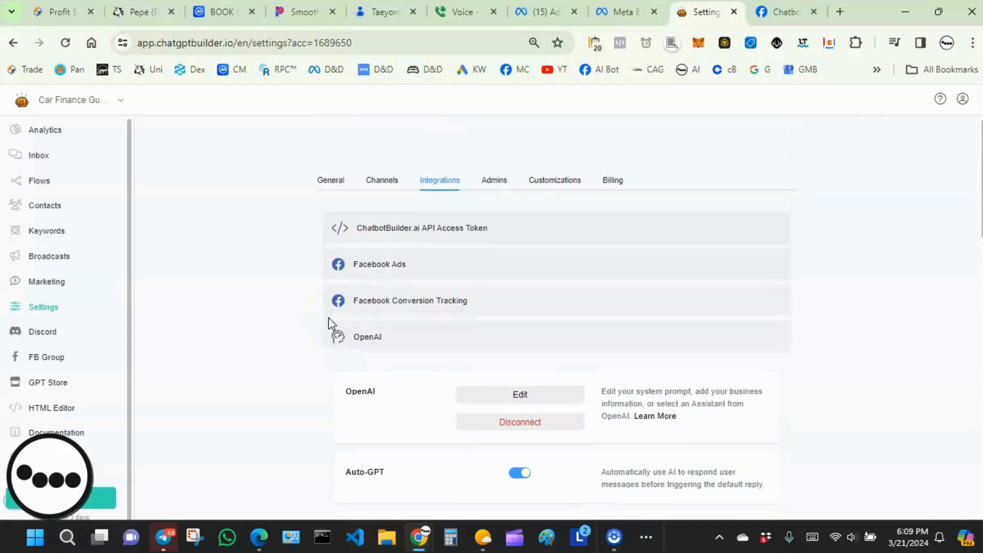
scroll(328, 322, down, 1)
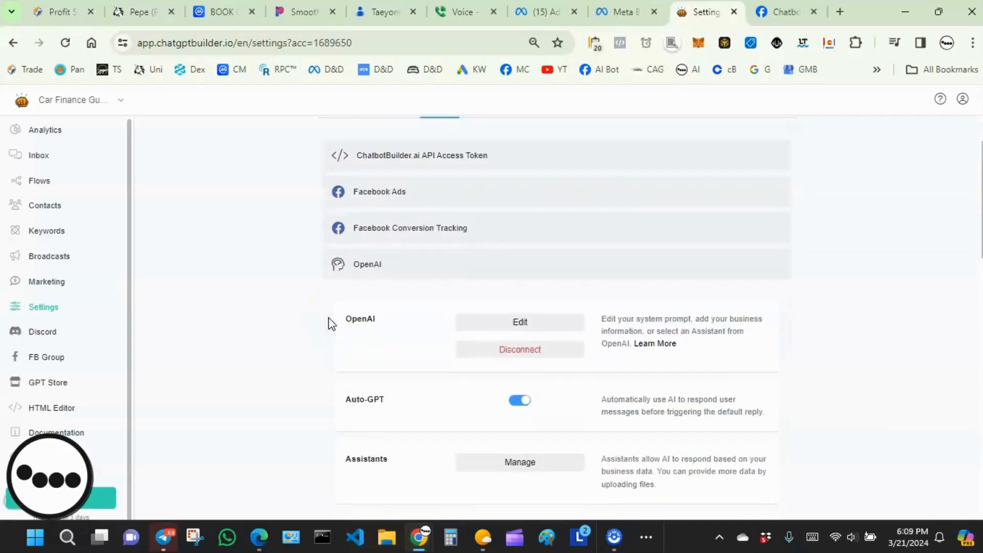
click(383, 264)
scroll(281, 333, down, 1)
scroll(285, 332, up, 2)
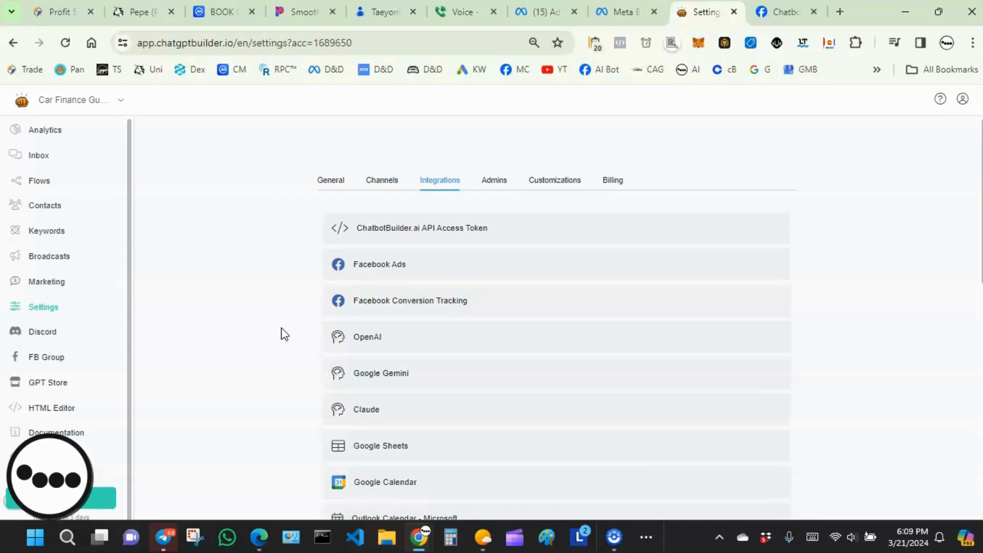
scroll(302, 332, down, 1)
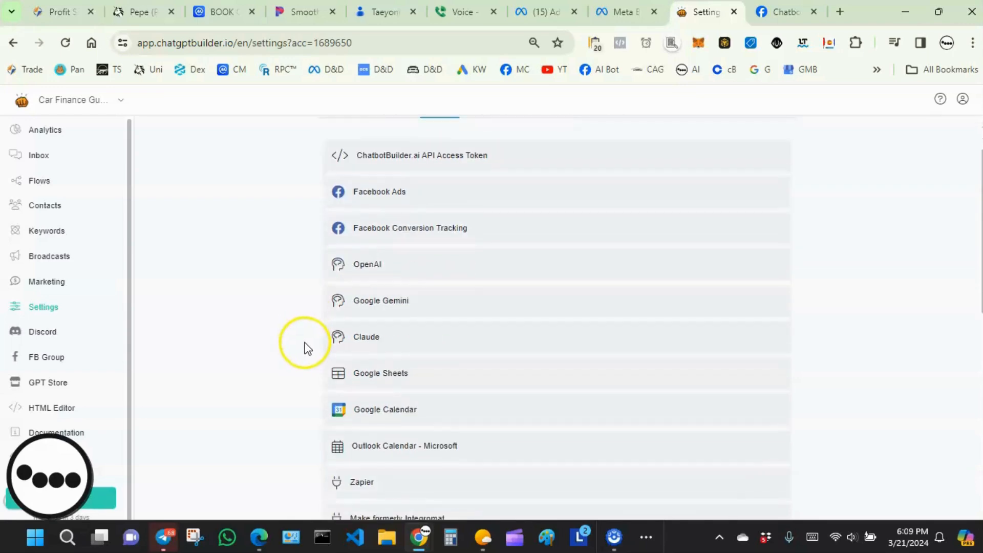
scroll(307, 348, up, 1)
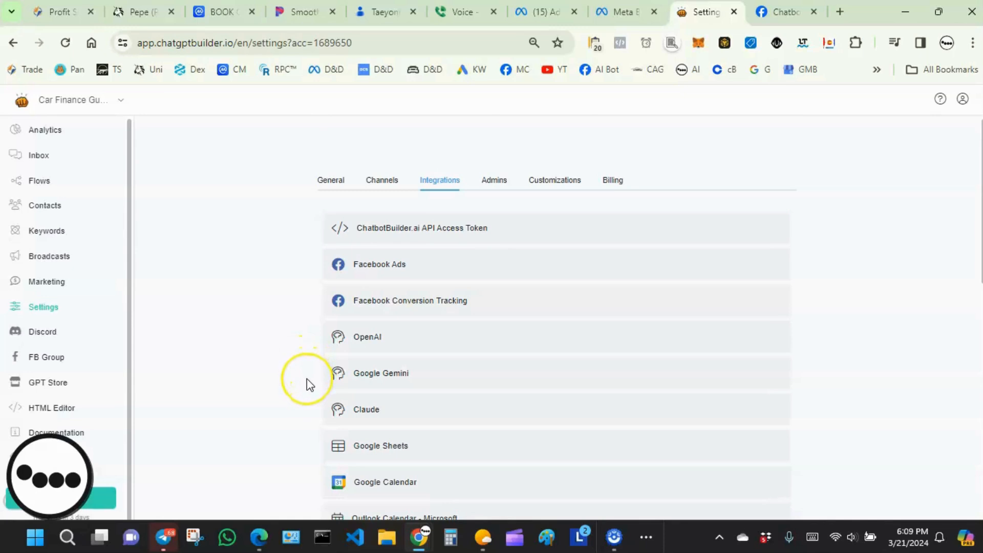
scroll(306, 385, down, 2)
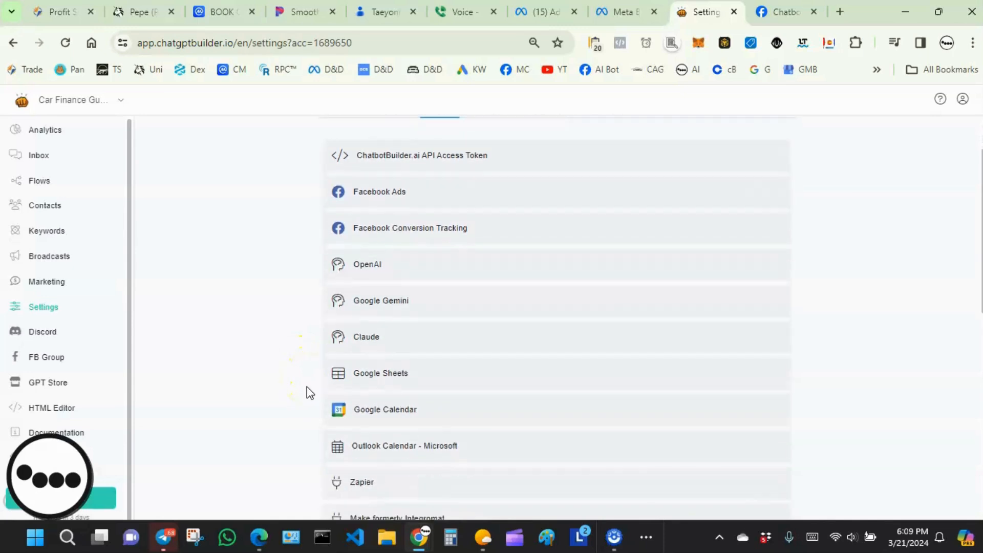
scroll(306, 386, down, 4)
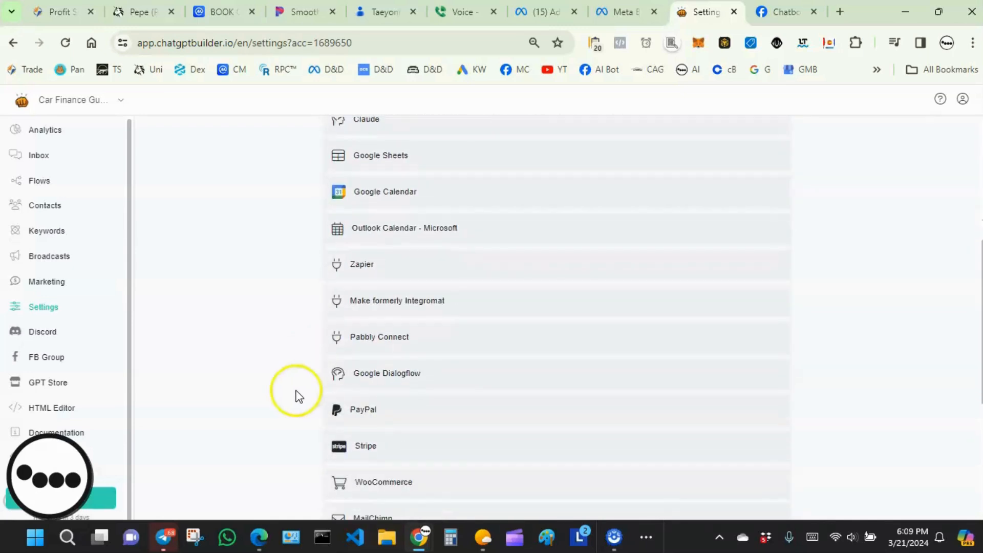